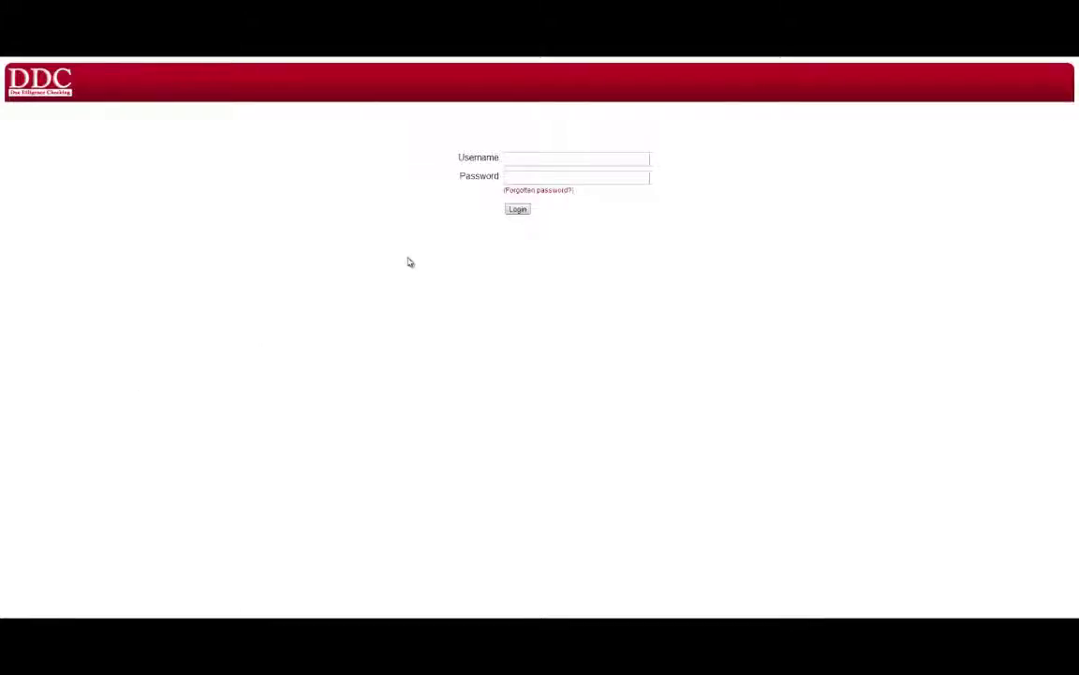
Sign in to the DDC client area with the client username and password.
click(440, 168)
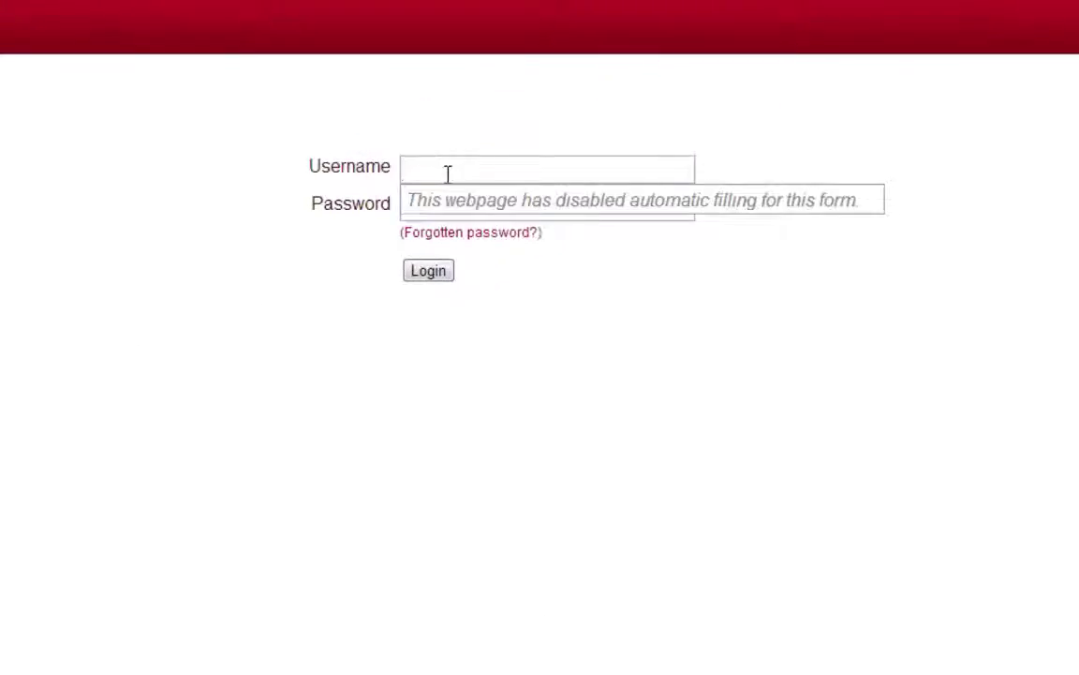
text(demo)
key(Tab)
text(••••••••)
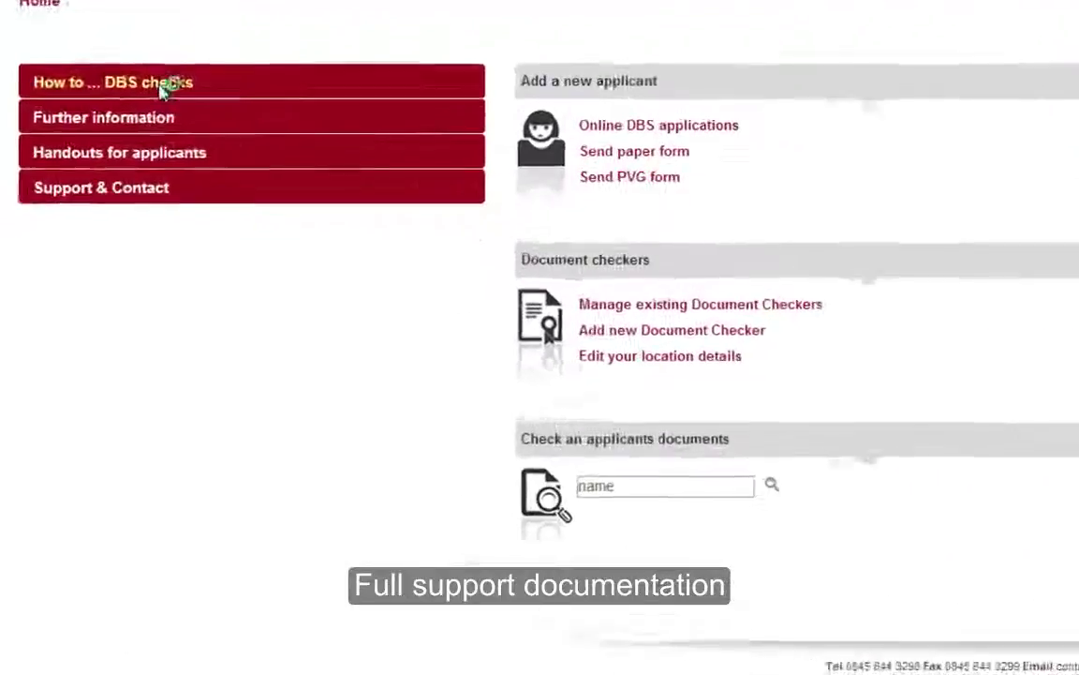
click(88, 162)
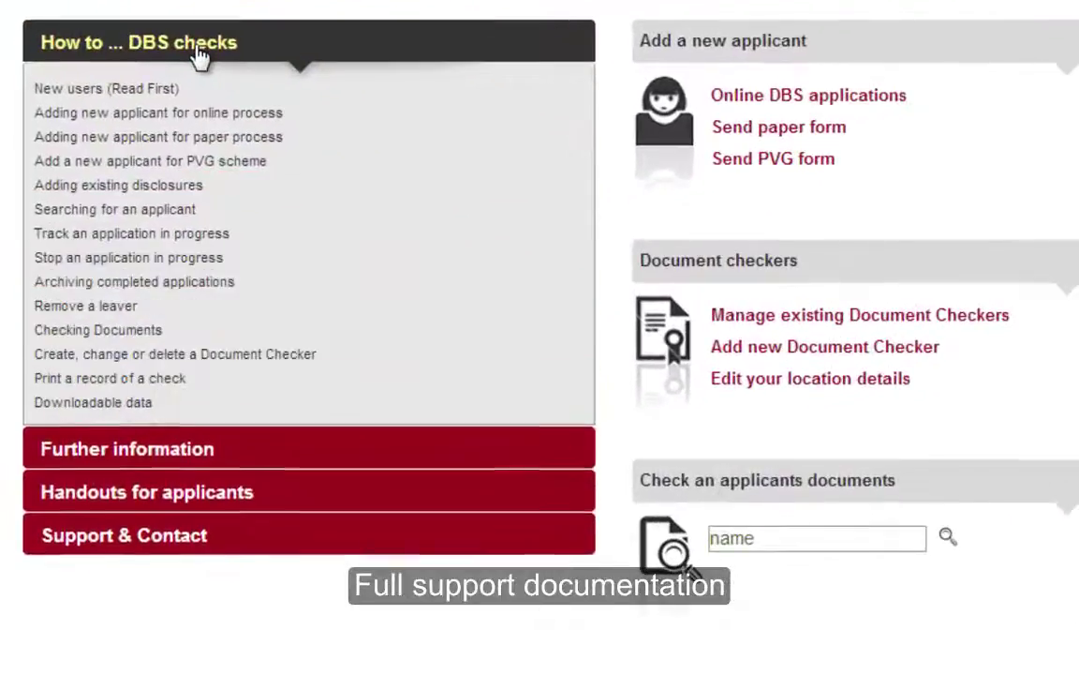
click(200, 56)
click(198, 83)
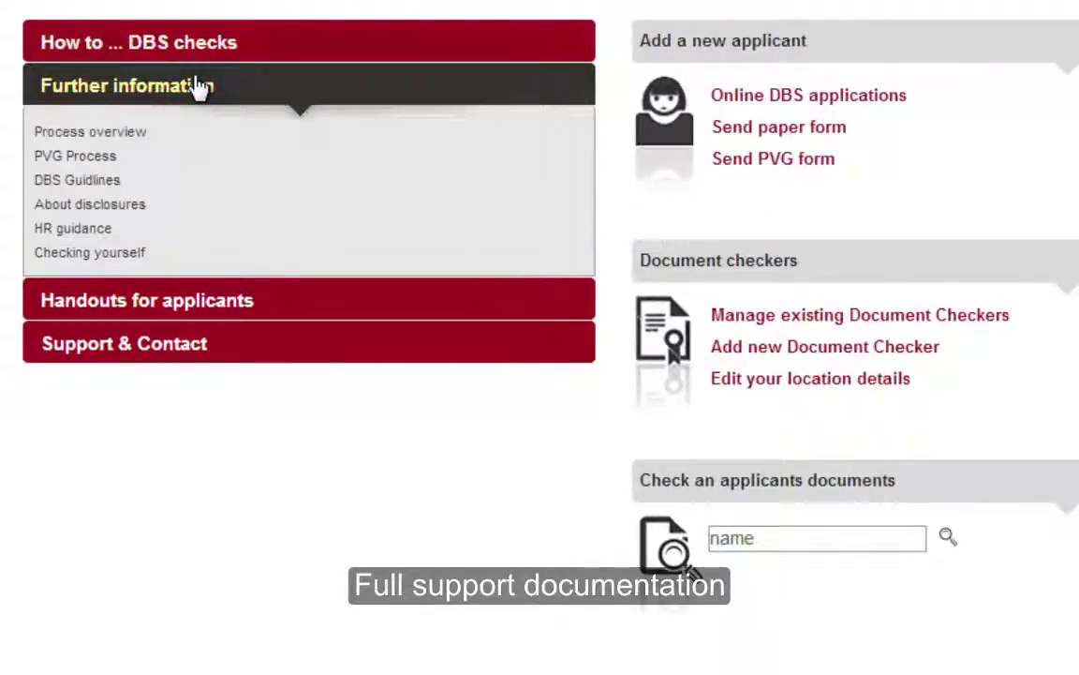
click(197, 85)
click(192, 128)
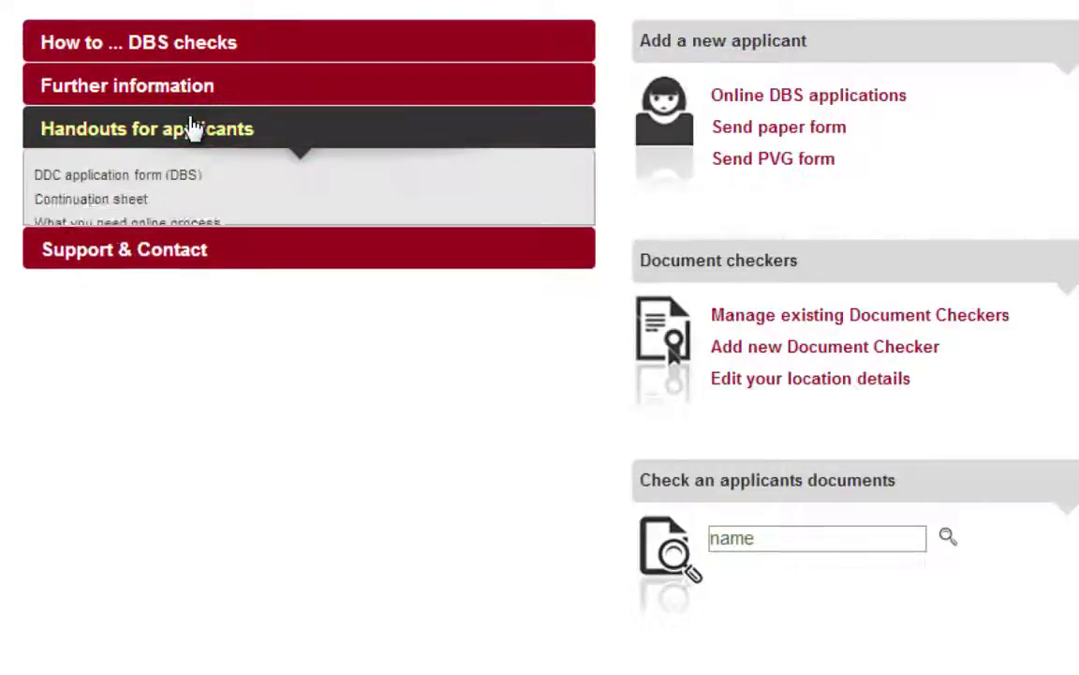
click(192, 129)
click(192, 173)
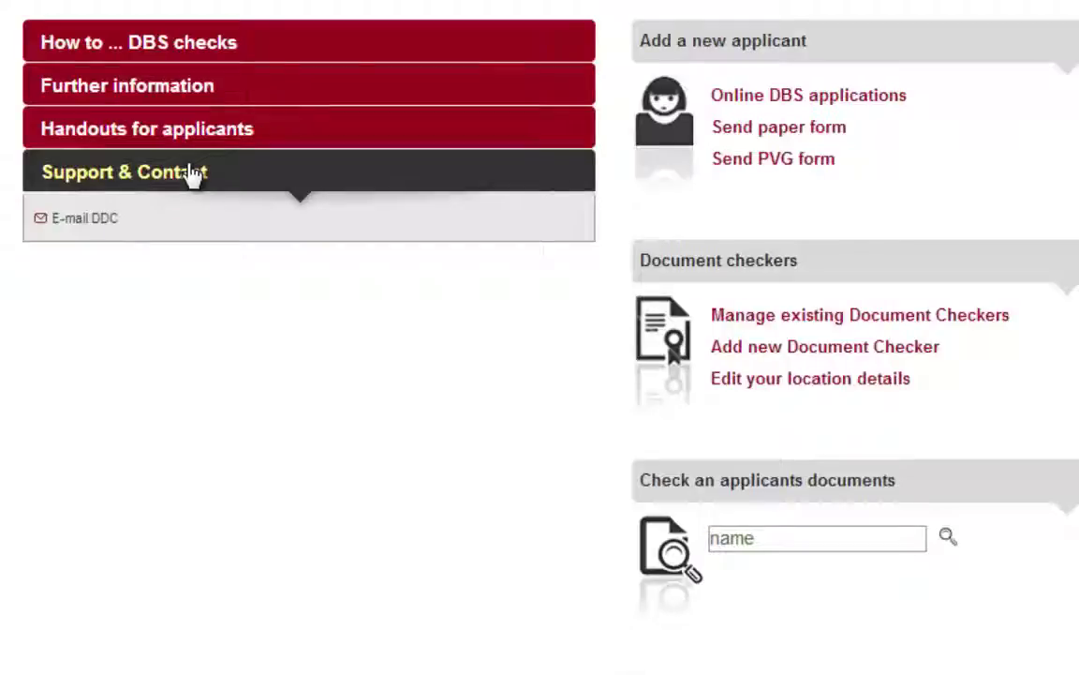
click(192, 173)
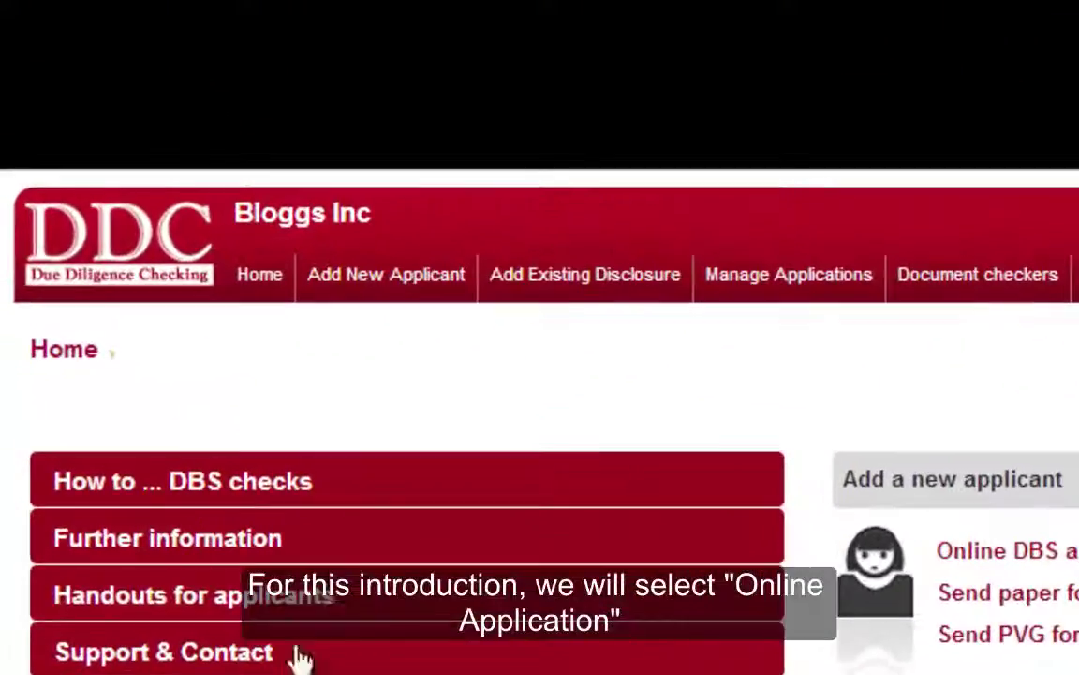
Choose Online DBS application from the Add New Applicant menu.
mouse_move(375, 281)
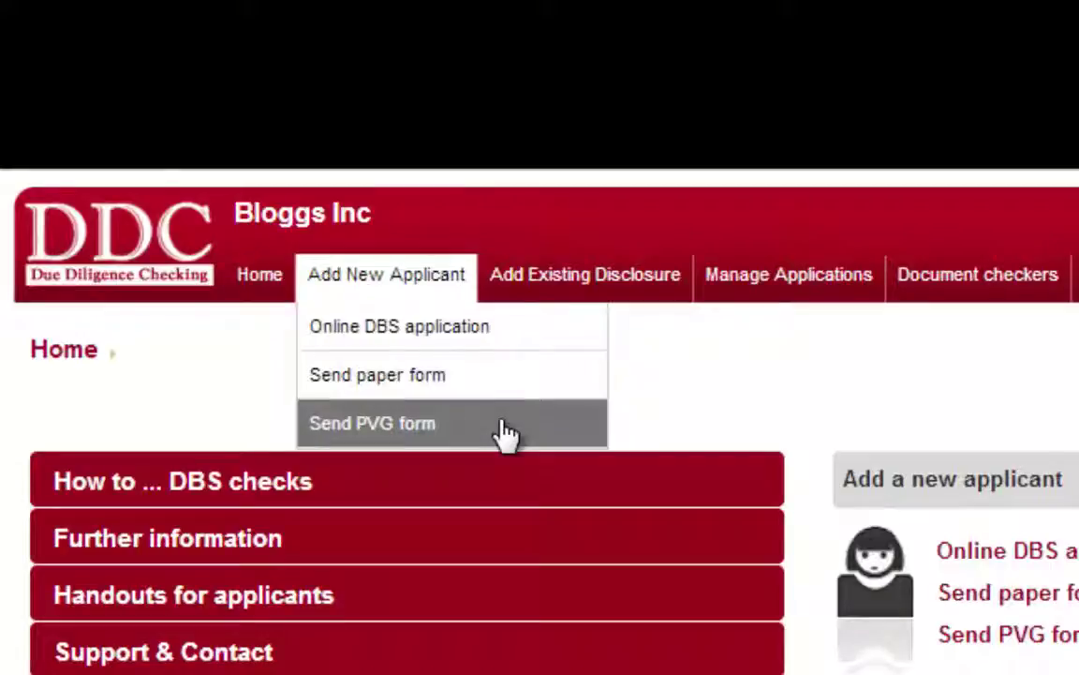
click(450, 344)
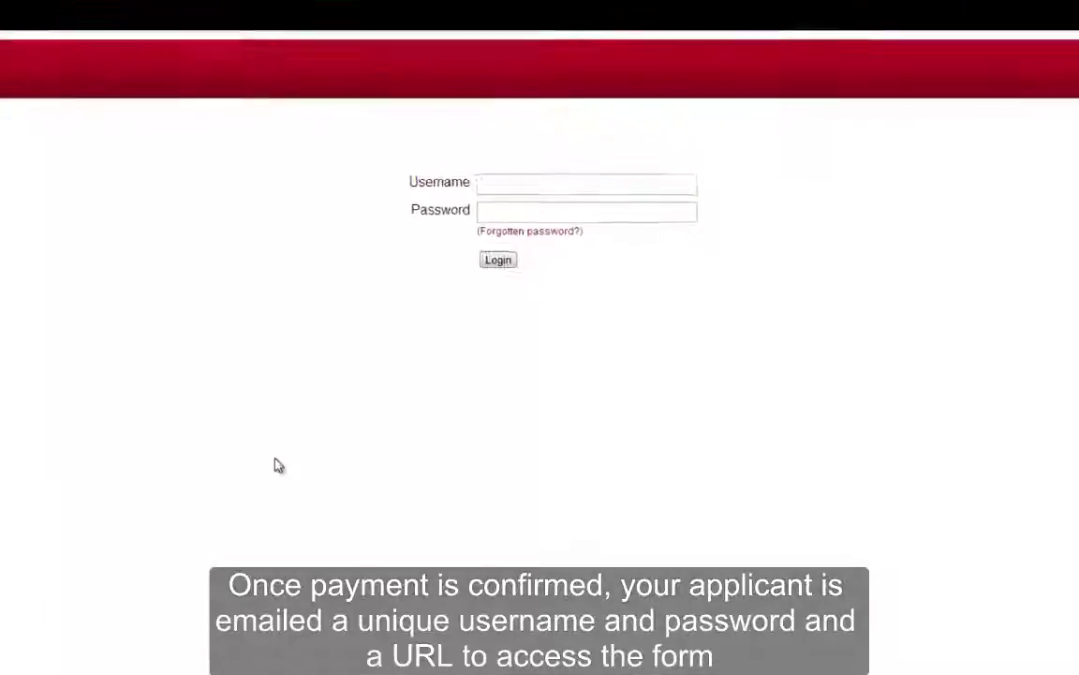
Log in to the online DBS form with the applicant's username and password.
click(505, 190)
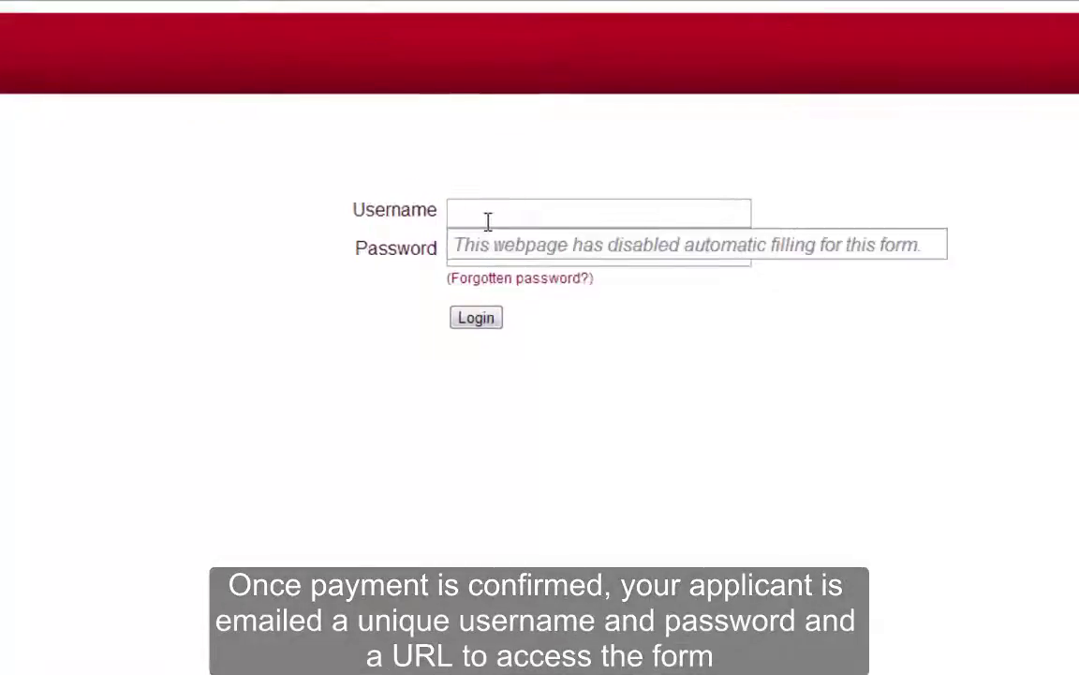
text(testo)
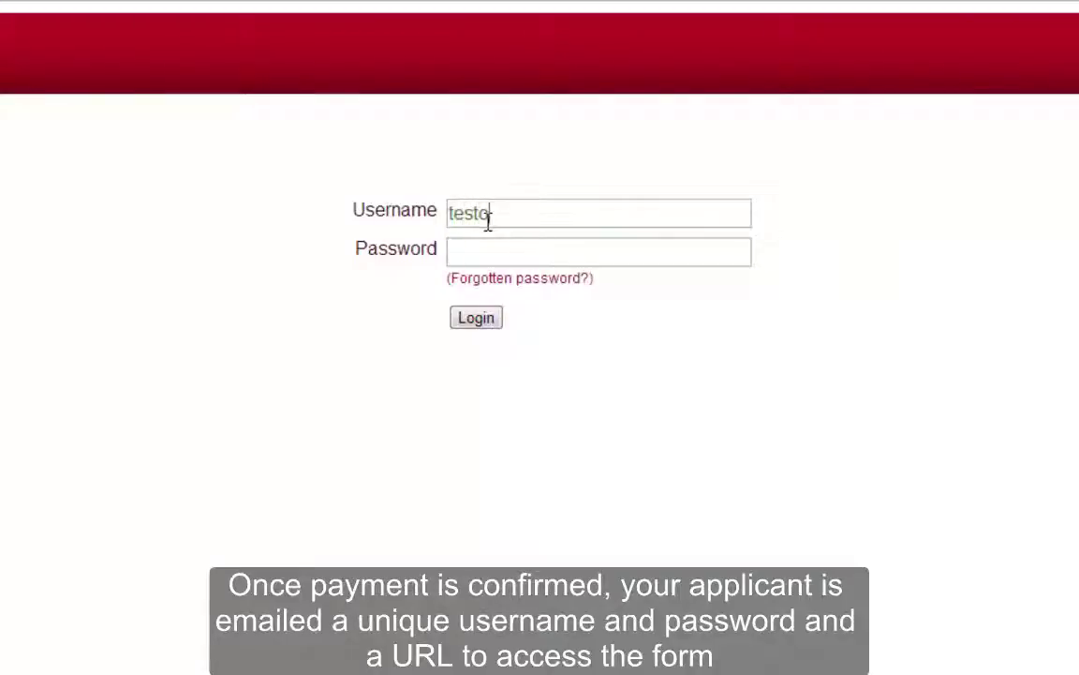
key(Tab)
text(password)
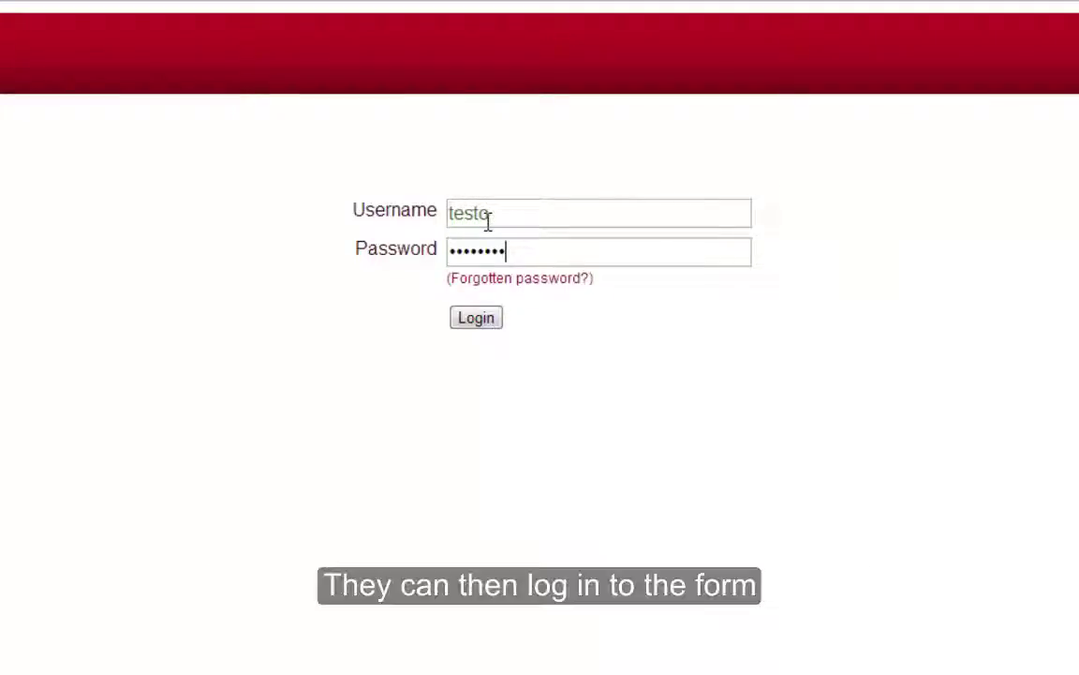
click(480, 318)
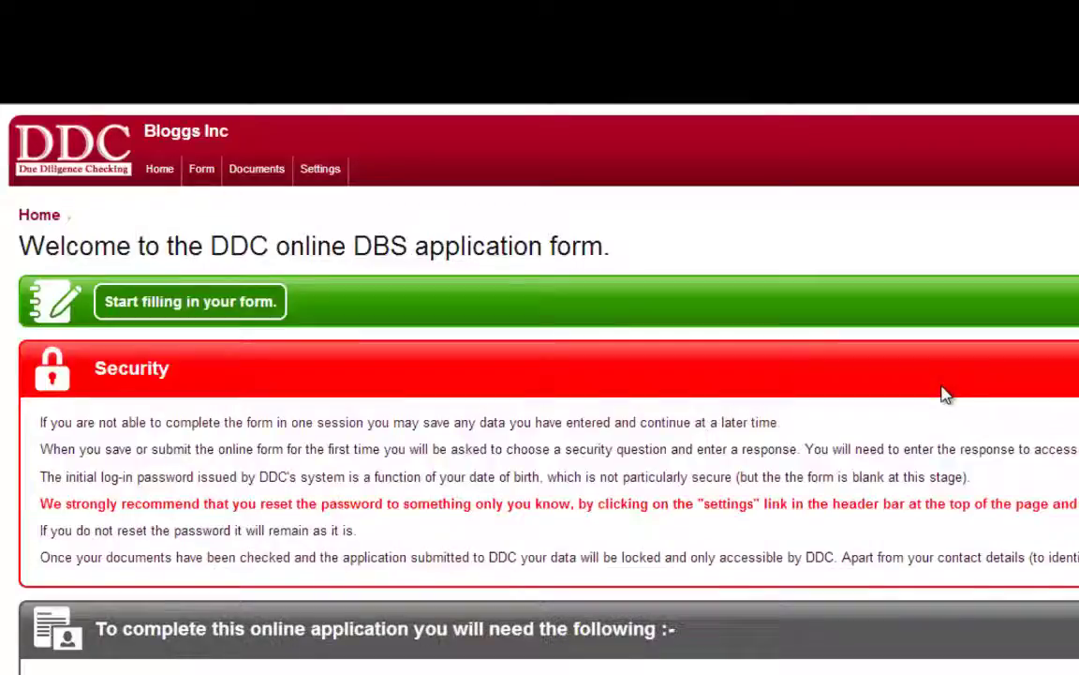
Scroll through the applicant welcome page and back up to the top.
scroll(944, 395, down, 2)
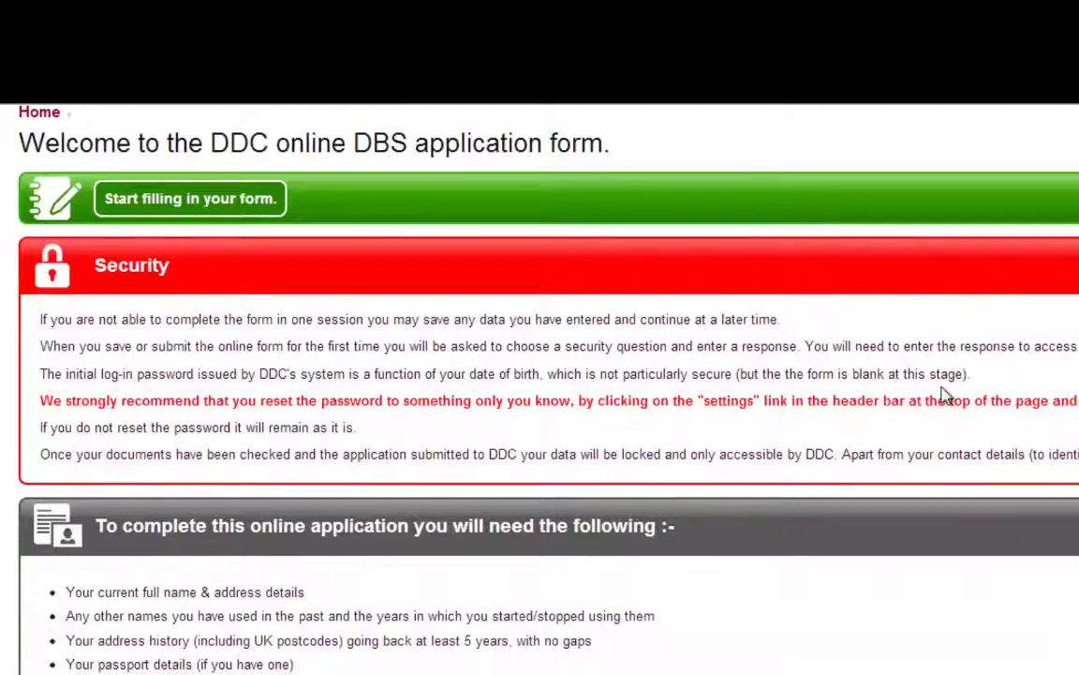
scroll(945, 396, down, 4)
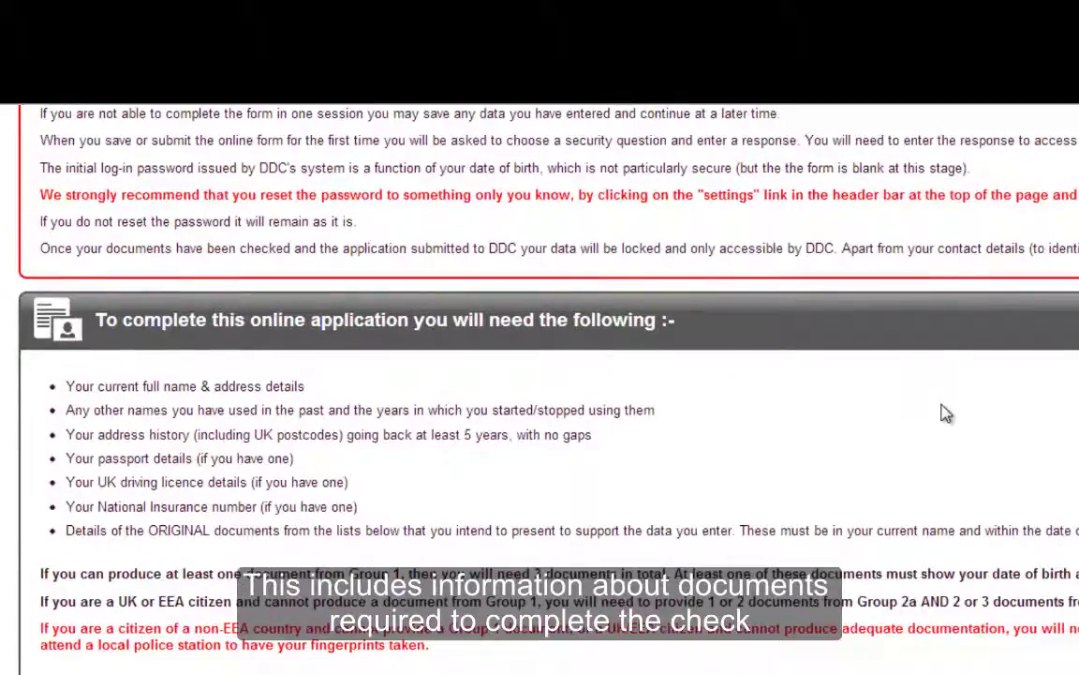
scroll(945, 413, down, 6)
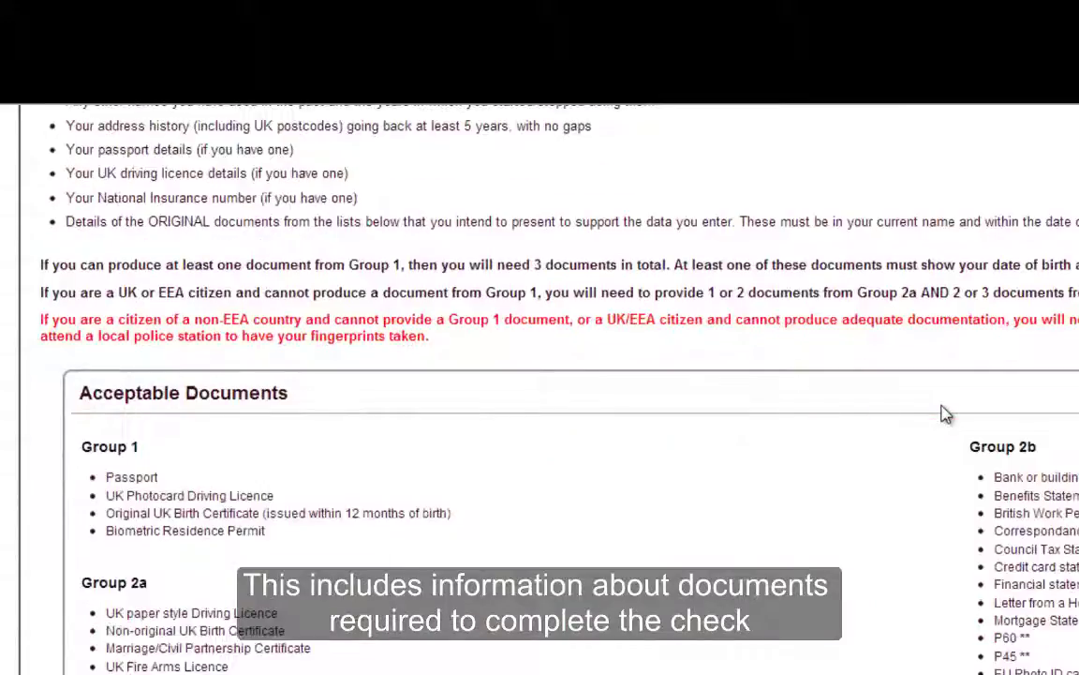
scroll(945, 413, down, 6)
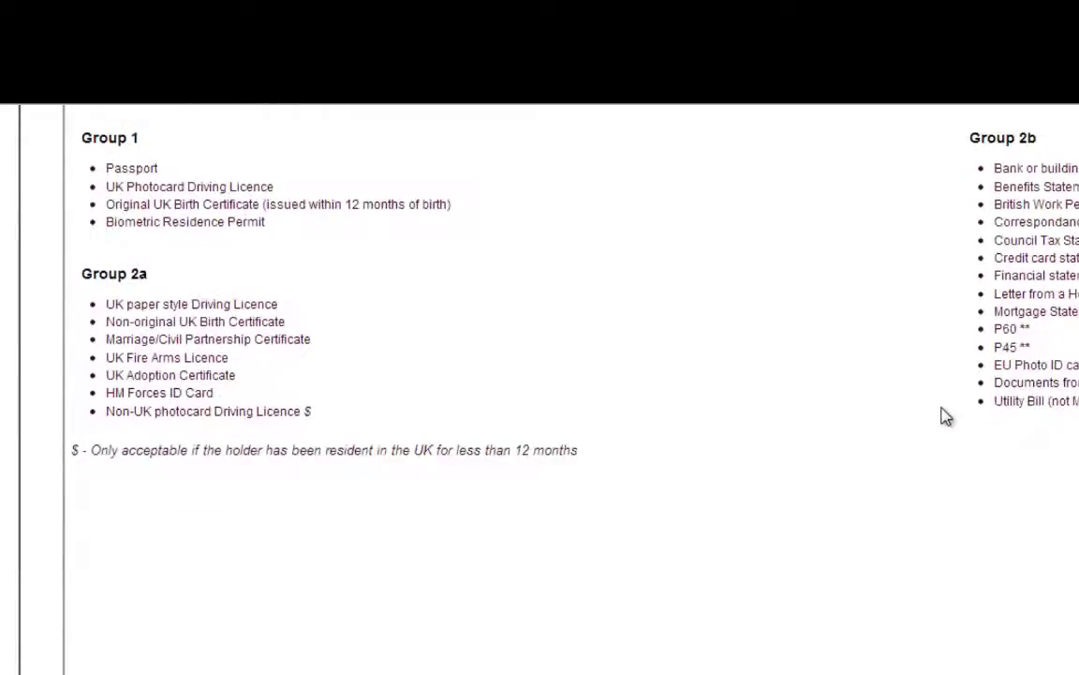
scroll(944, 415, down, 4)
scroll(944, 416, down, 9)
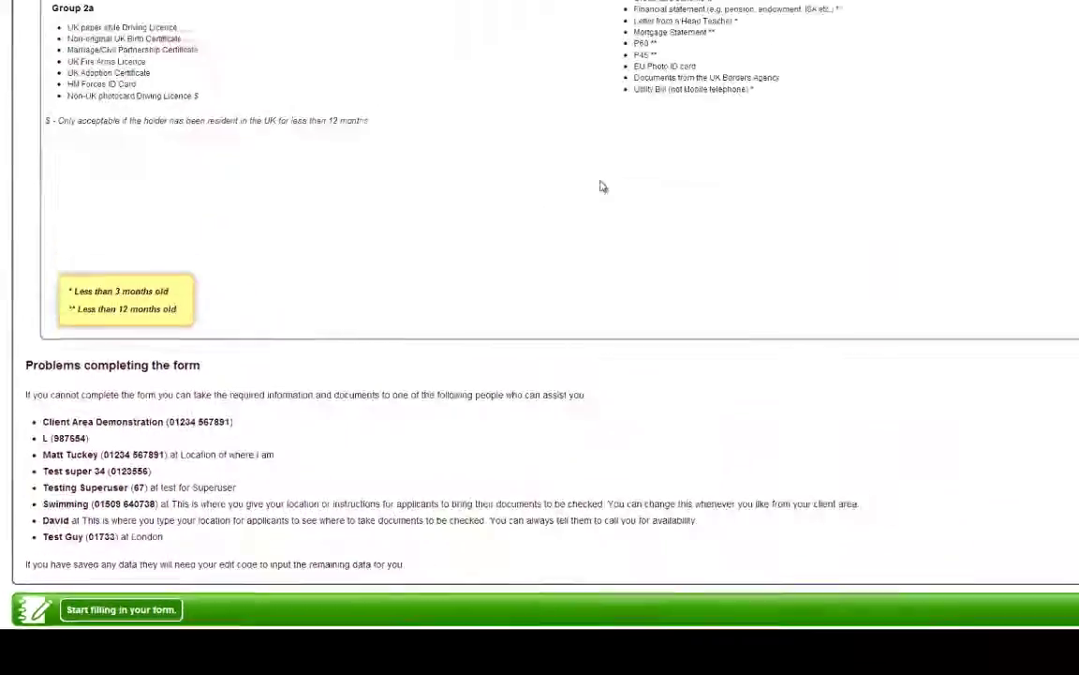
scroll(513, 237, up, 5)
scroll(515, 238, up, 4)
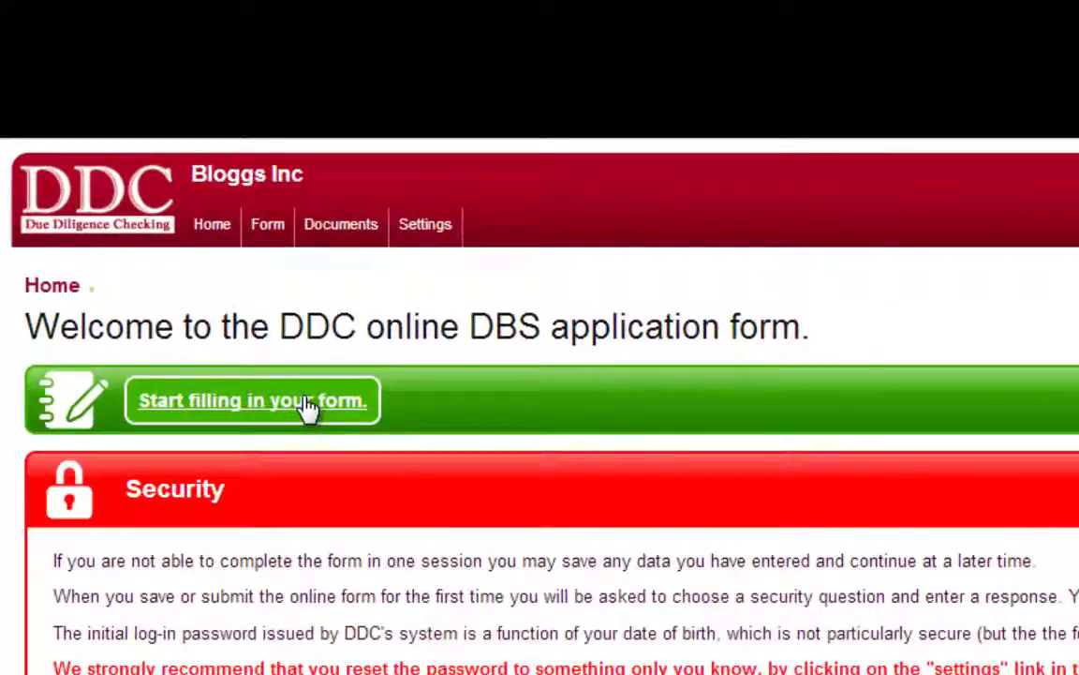
Scroll the DBS form down past Declaration & Consent and continue to 'Next step (documents)'.
click(309, 405)
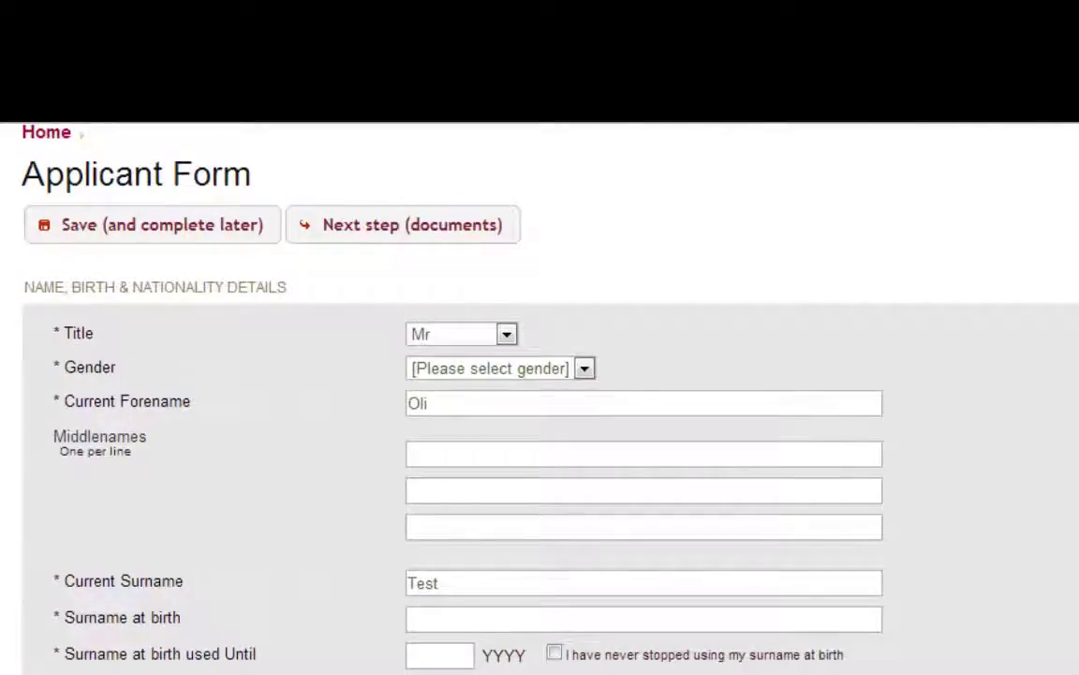
scroll(540, 398, down, 2)
scroll(539, 398, down, 2)
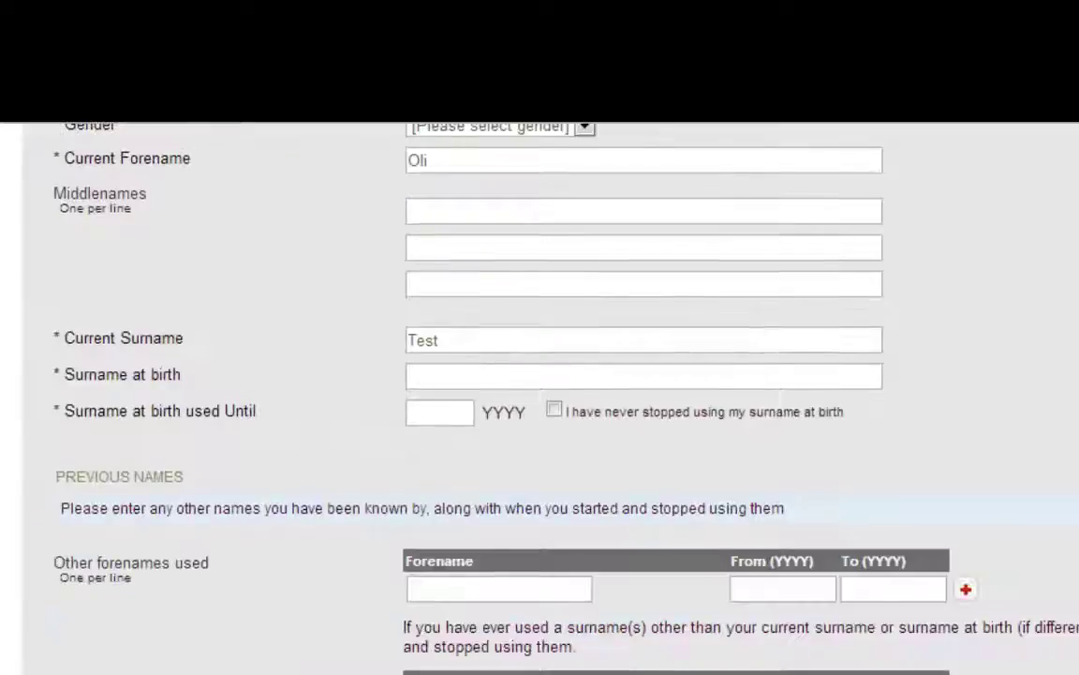
scroll(539, 399, down, 2)
scroll(540, 398, down, 6)
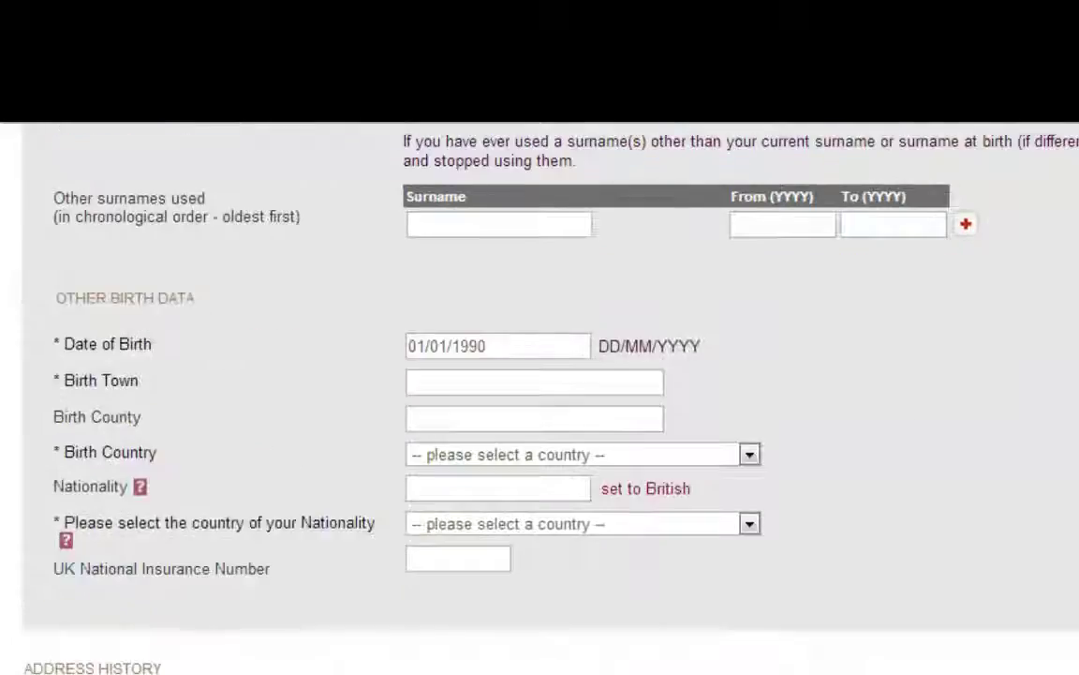
scroll(540, 398, down, 6)
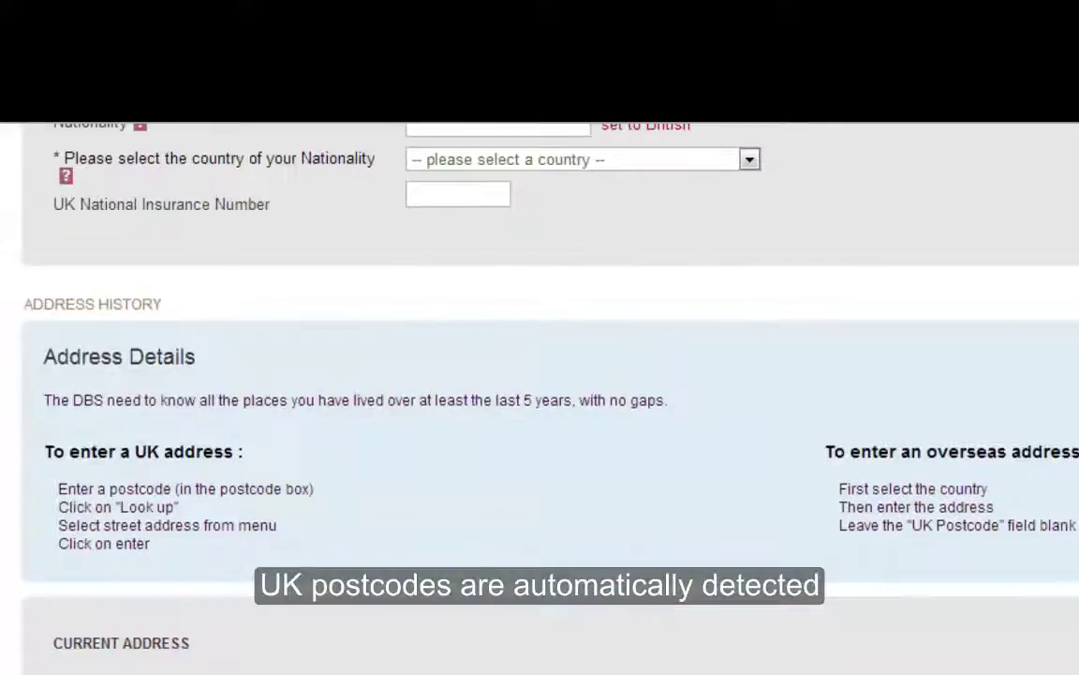
scroll(539, 398, down, 6)
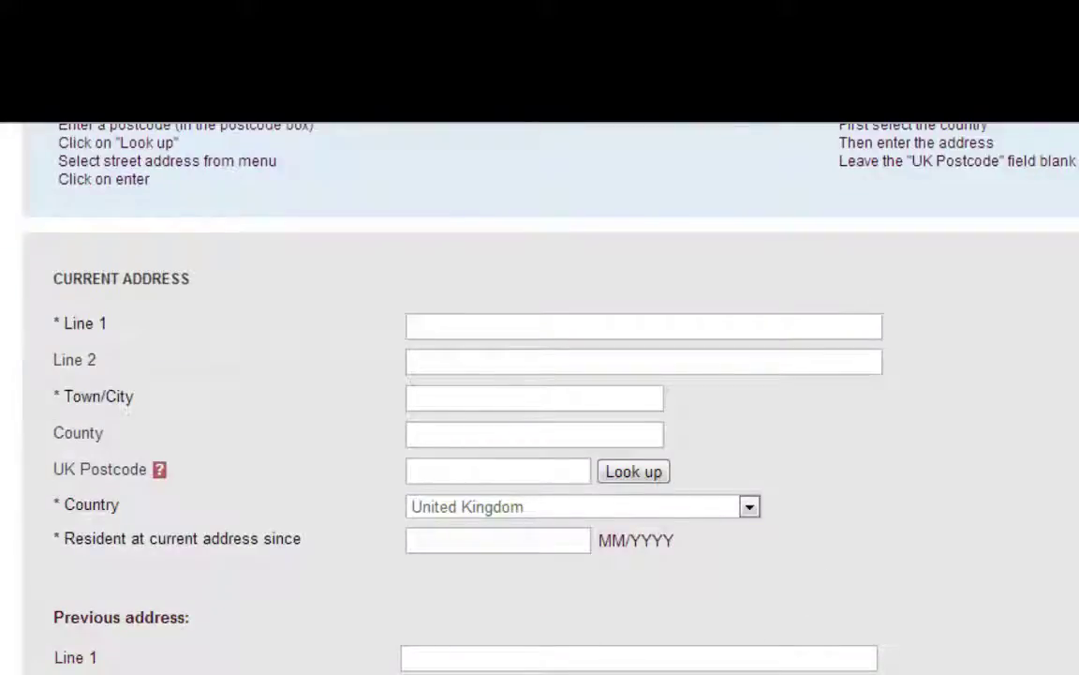
scroll(539, 398, down, 6)
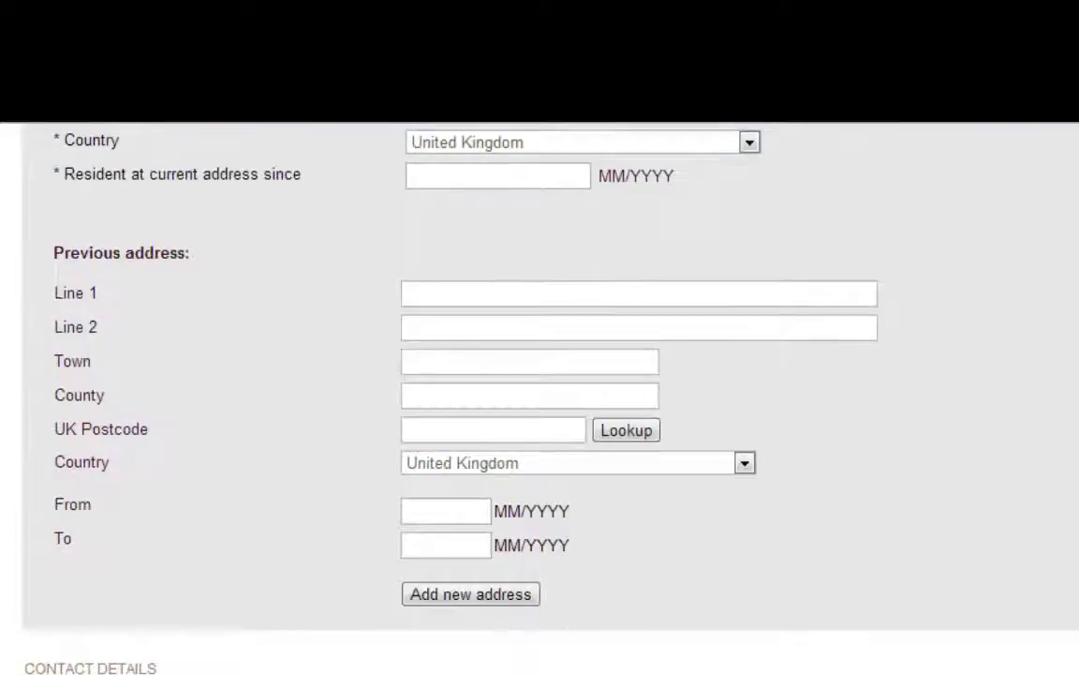
scroll(540, 398, down, 8)
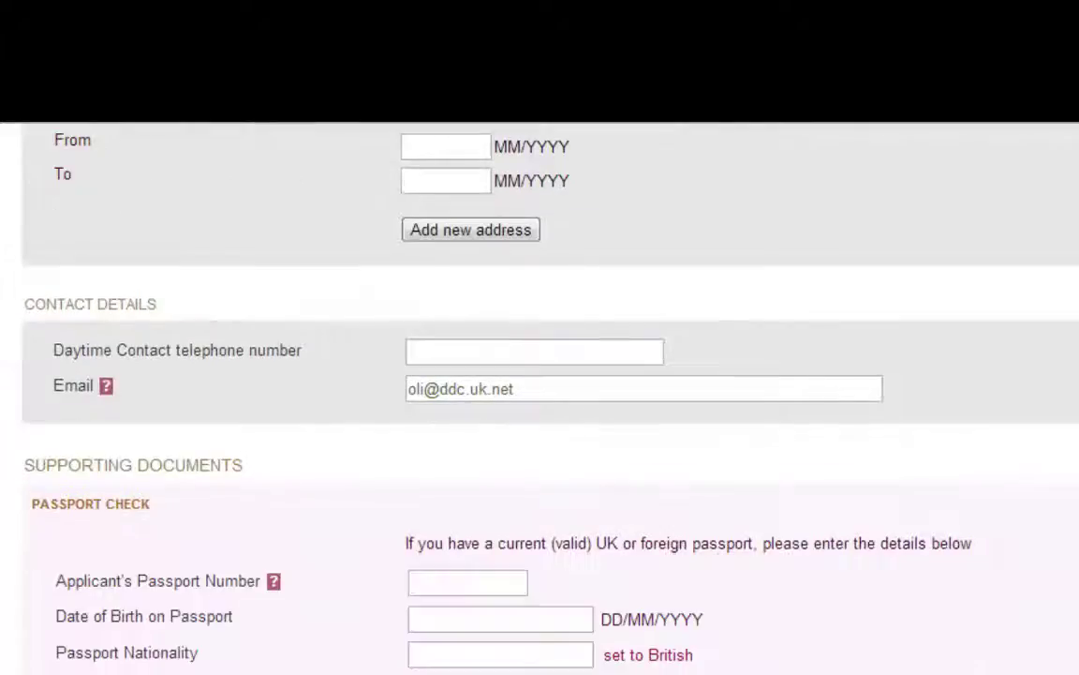
scroll(540, 398, down, 8)
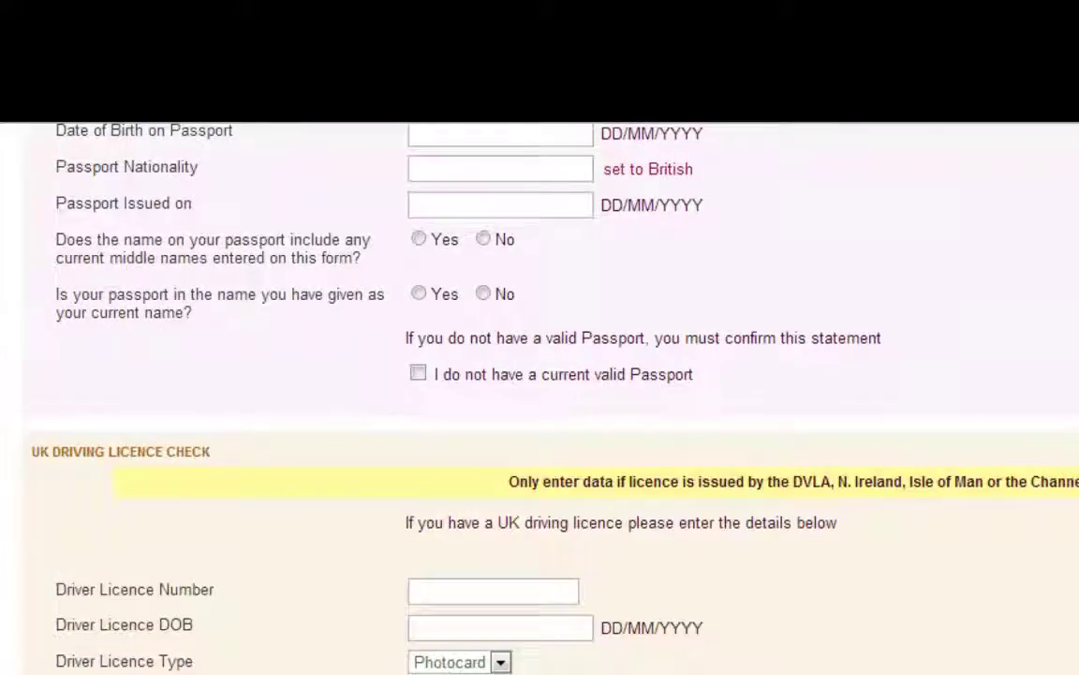
scroll(540, 398, down, 12)
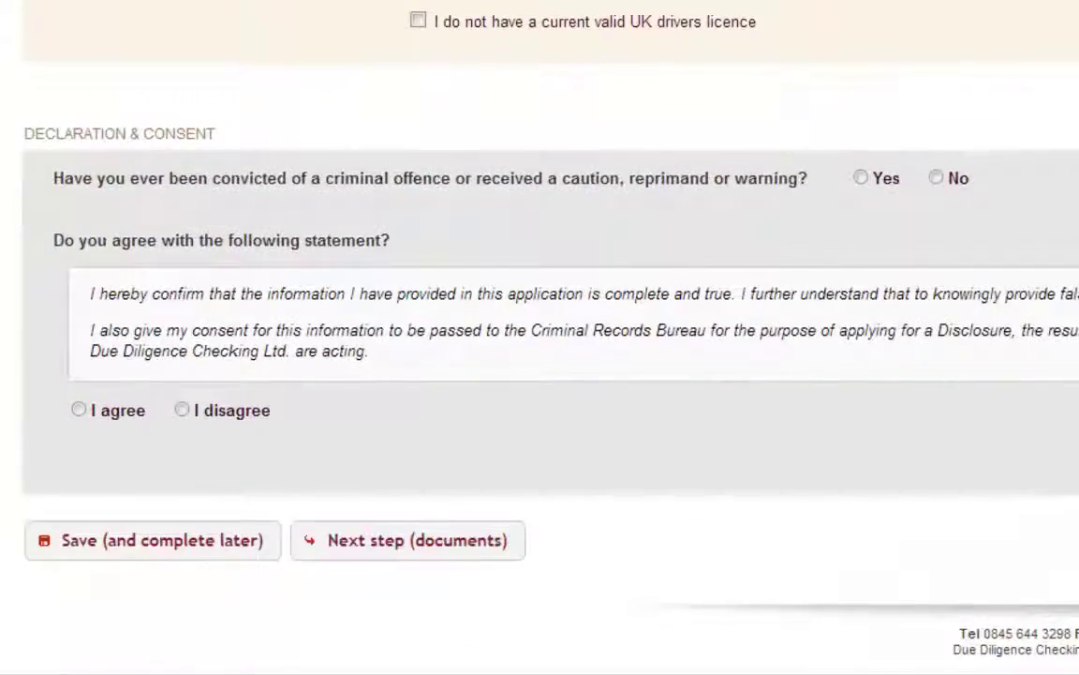
click(469, 547)
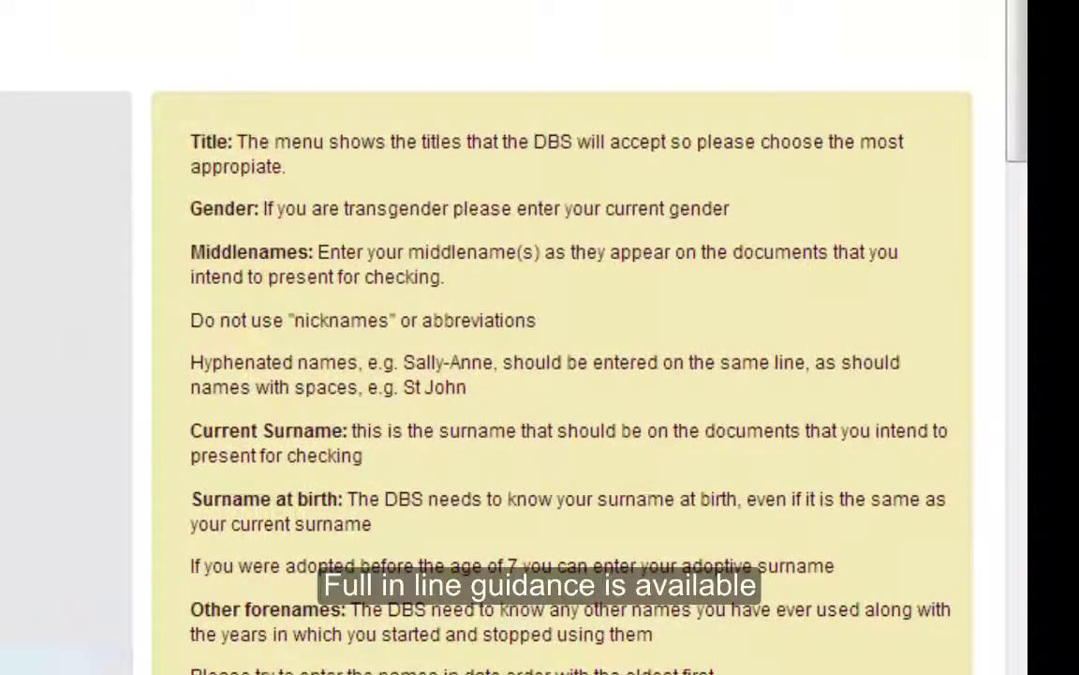
Read the guidance on postcodes, previous addresses, notification e-mails, passport and driving licence.
scroll(563, 338, down, 2)
scroll(562, 337, down, 2)
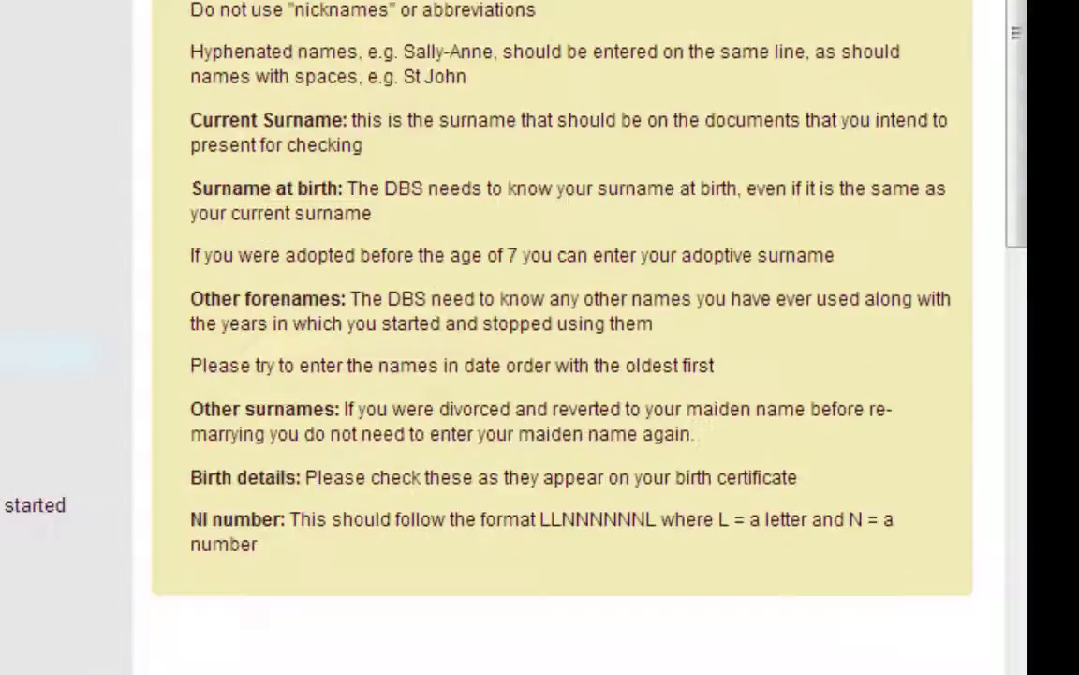
scroll(562, 337, down, 2)
scroll(562, 337, down, 2)
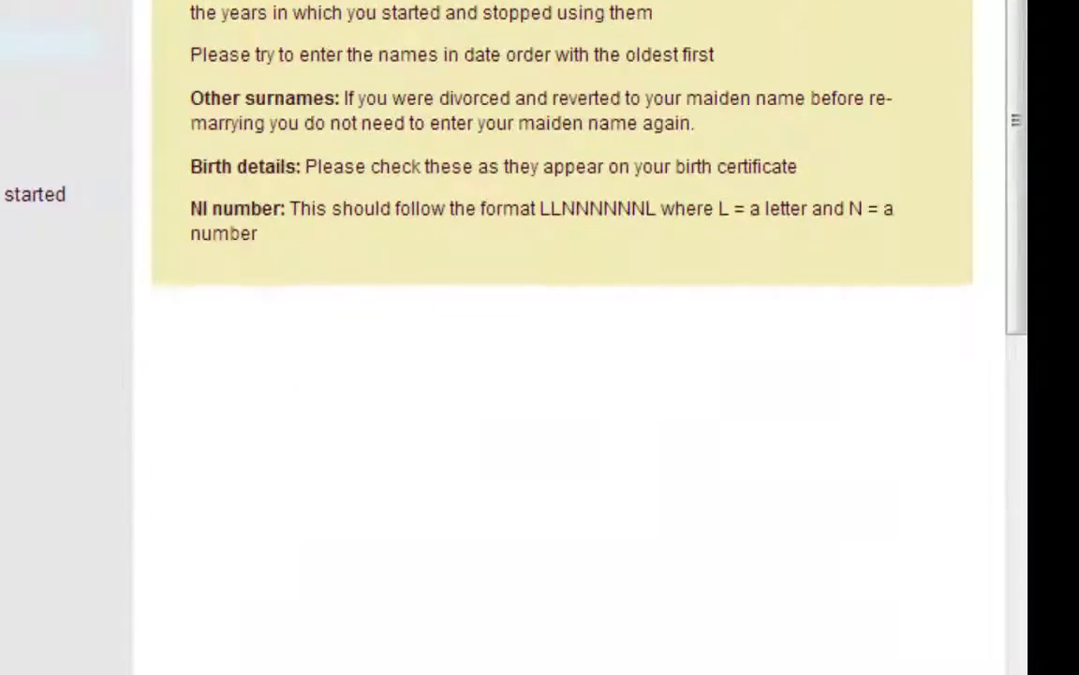
scroll(562, 337, down, 4)
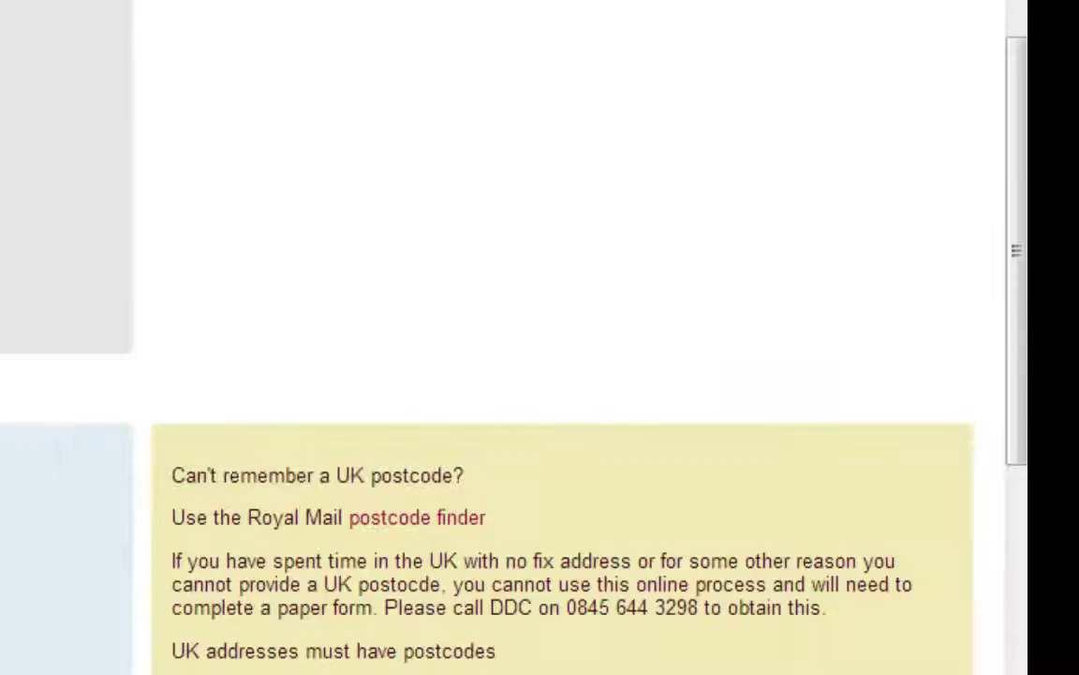
scroll(563, 338, down, 4)
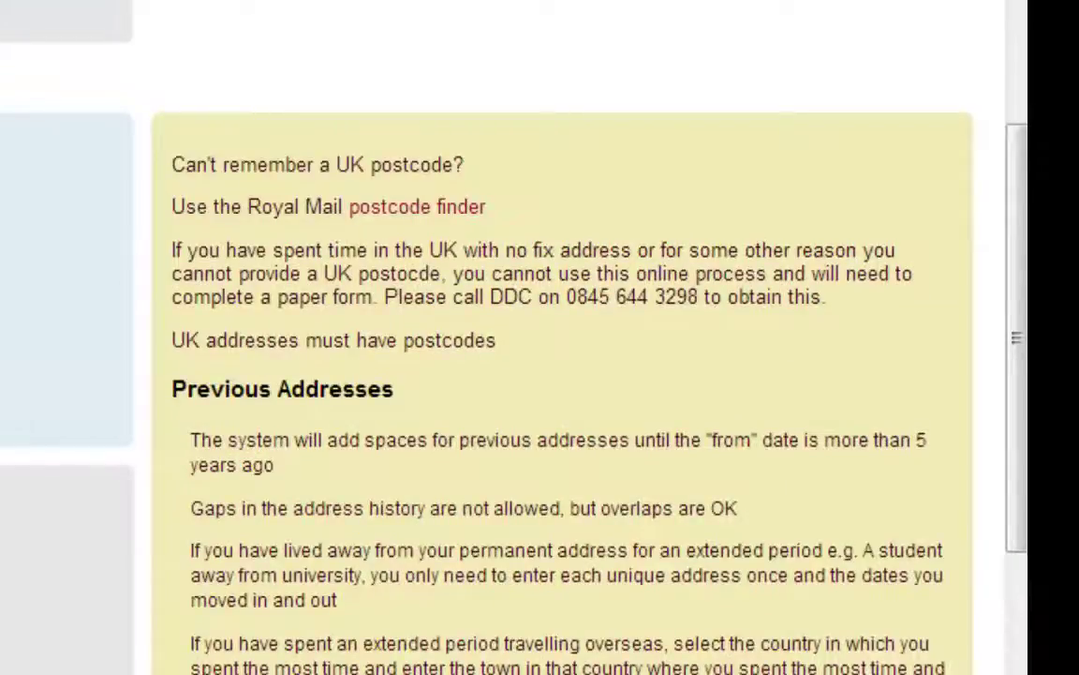
scroll(562, 337, down, 2)
scroll(562, 338, down, 2)
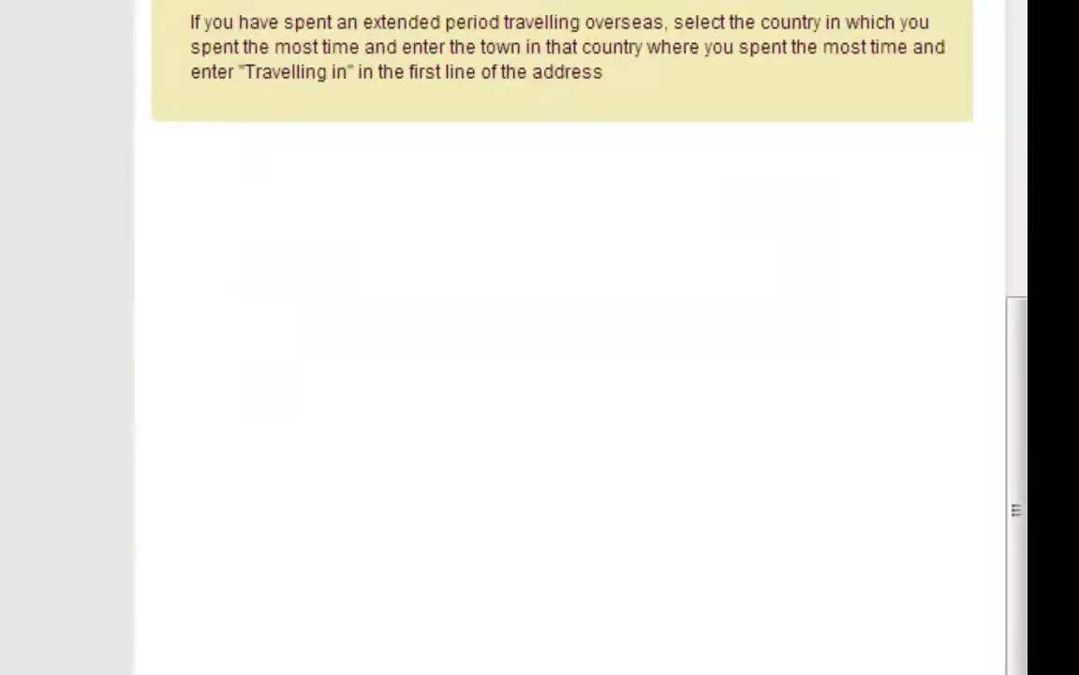
scroll(563, 338, down, 4)
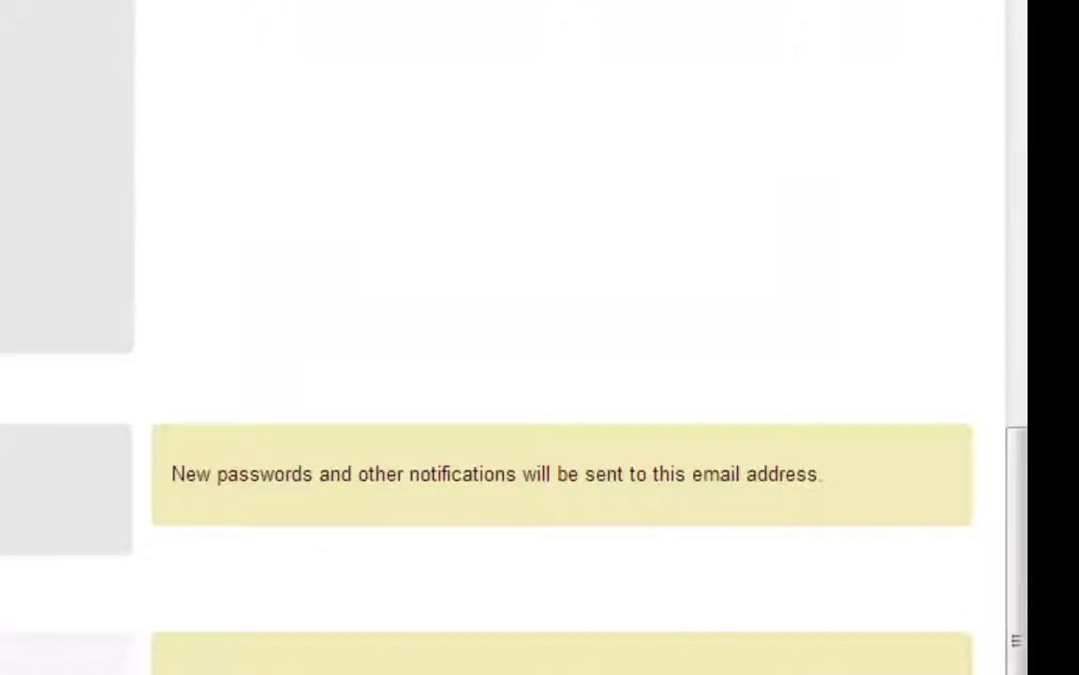
scroll(562, 337, down, 6)
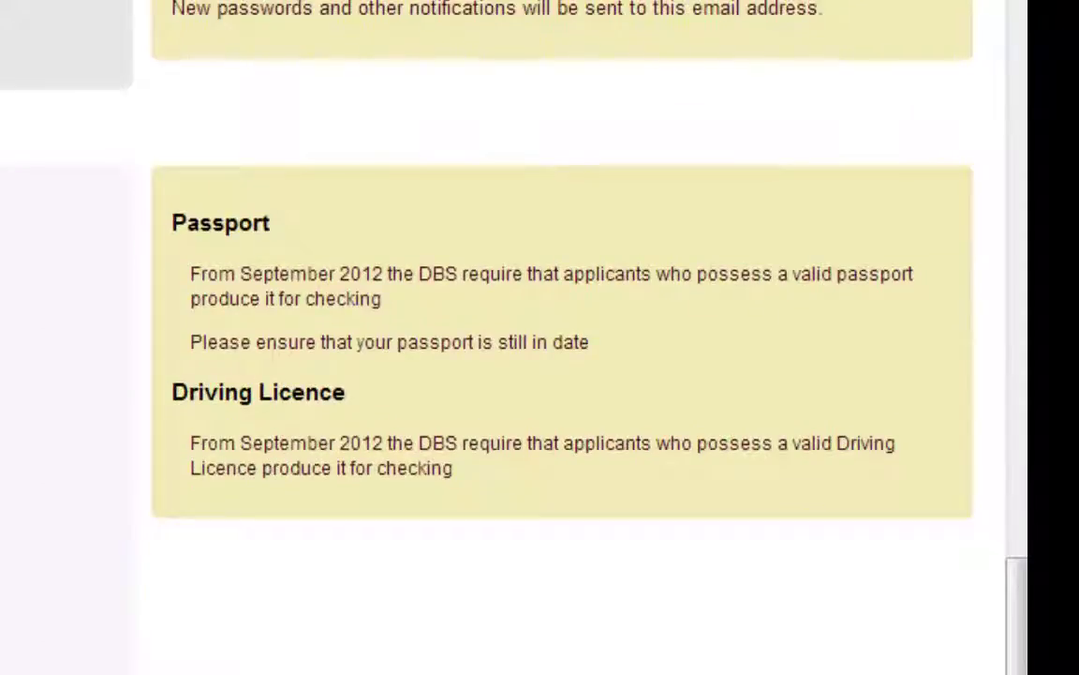
scroll(562, 338, down, 6)
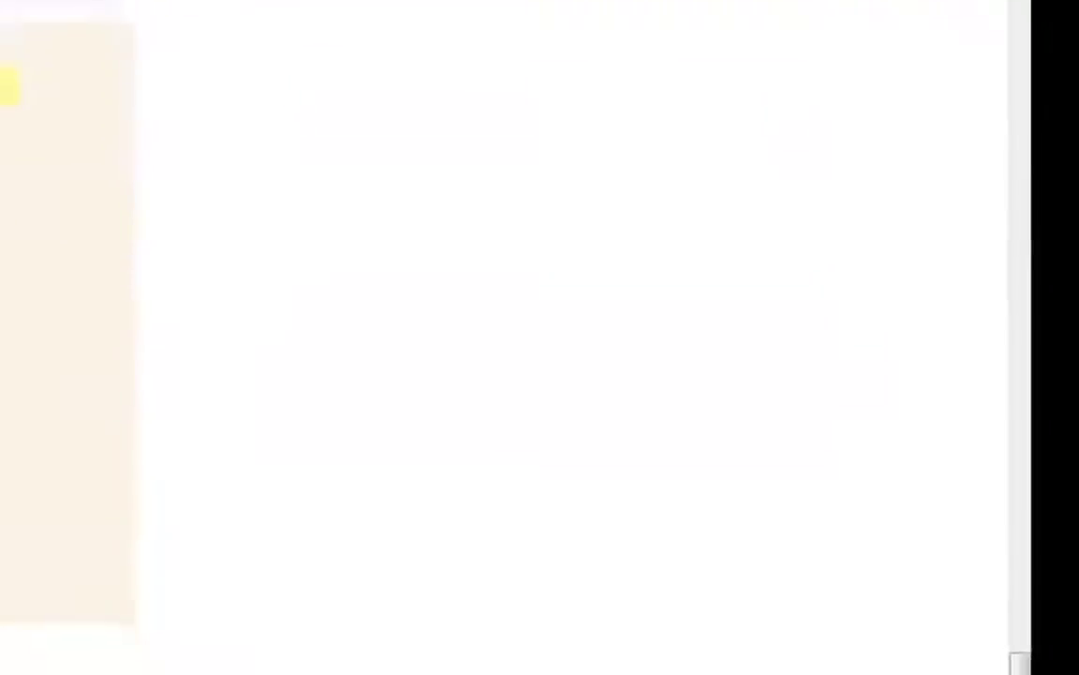
scroll(562, 337, down, 2)
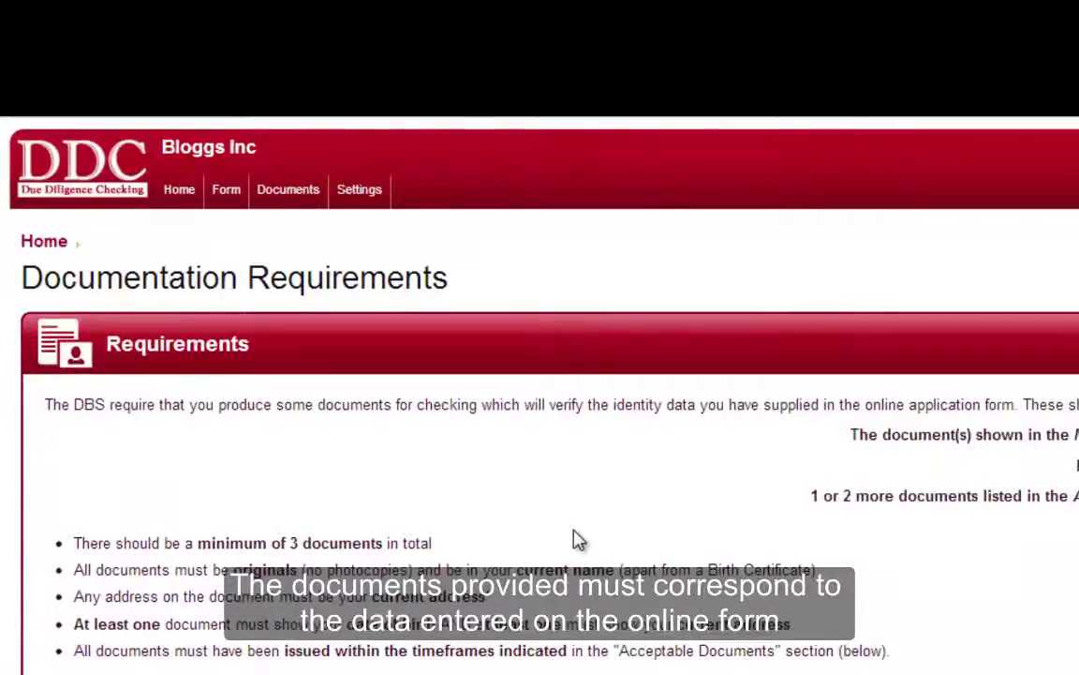
Find Acceptable Documents and read the 'Birth Certificate (post-issued)' acceptance criteria.
scroll(578, 540, down, 2)
scroll(580, 539, down, 1)
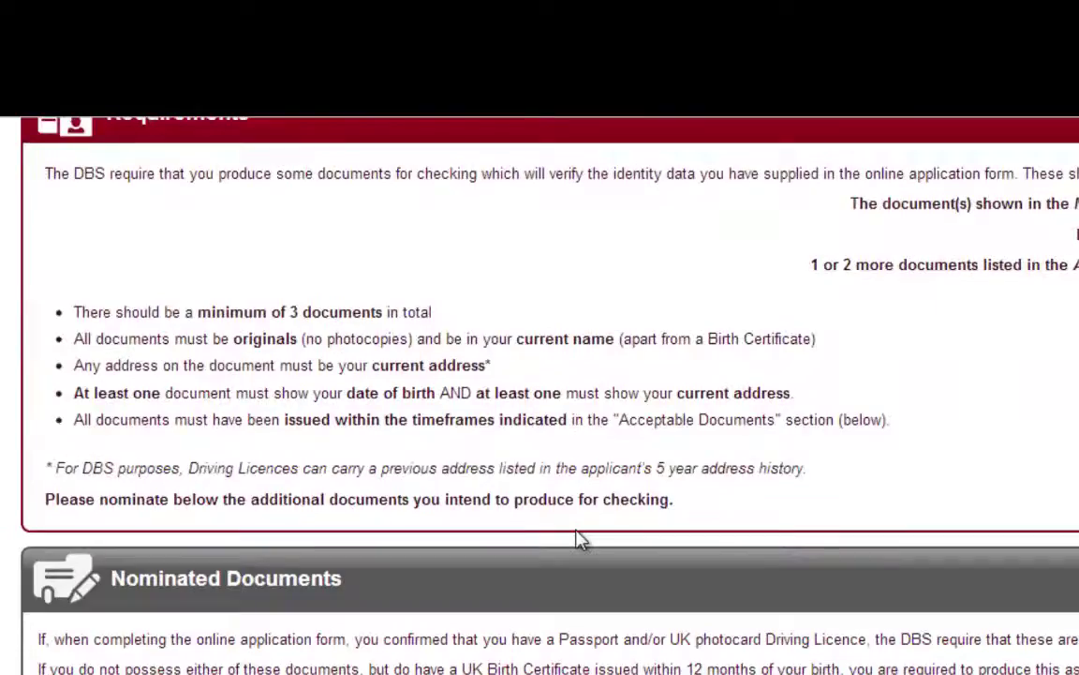
scroll(578, 539, down, 1)
scroll(580, 538, down, 1)
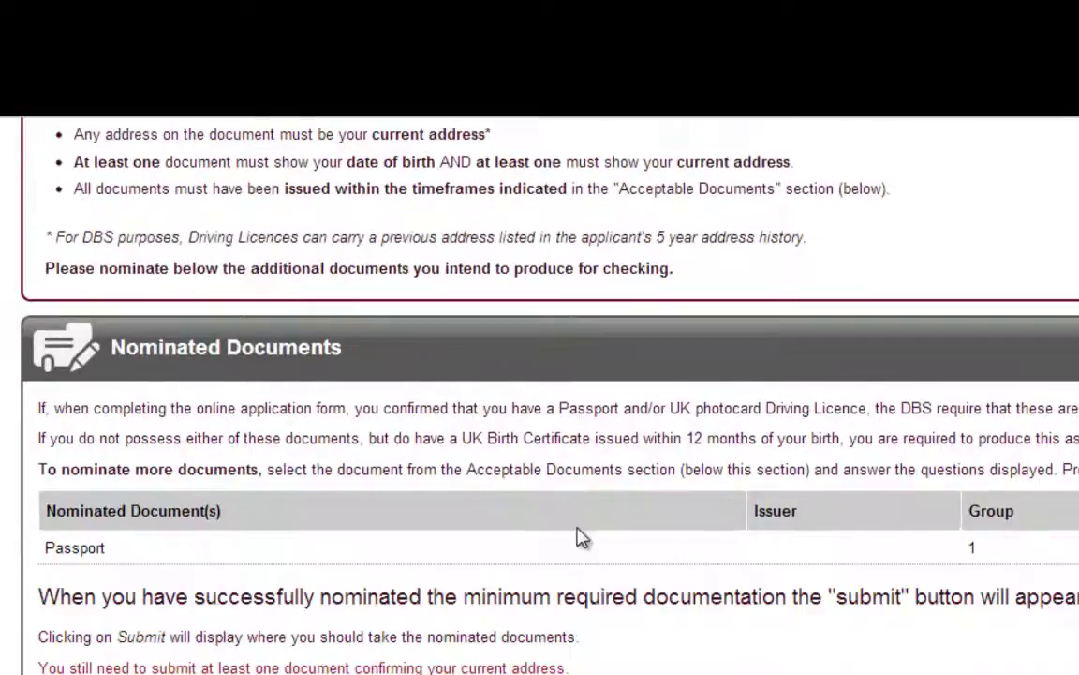
scroll(581, 536, down, 1)
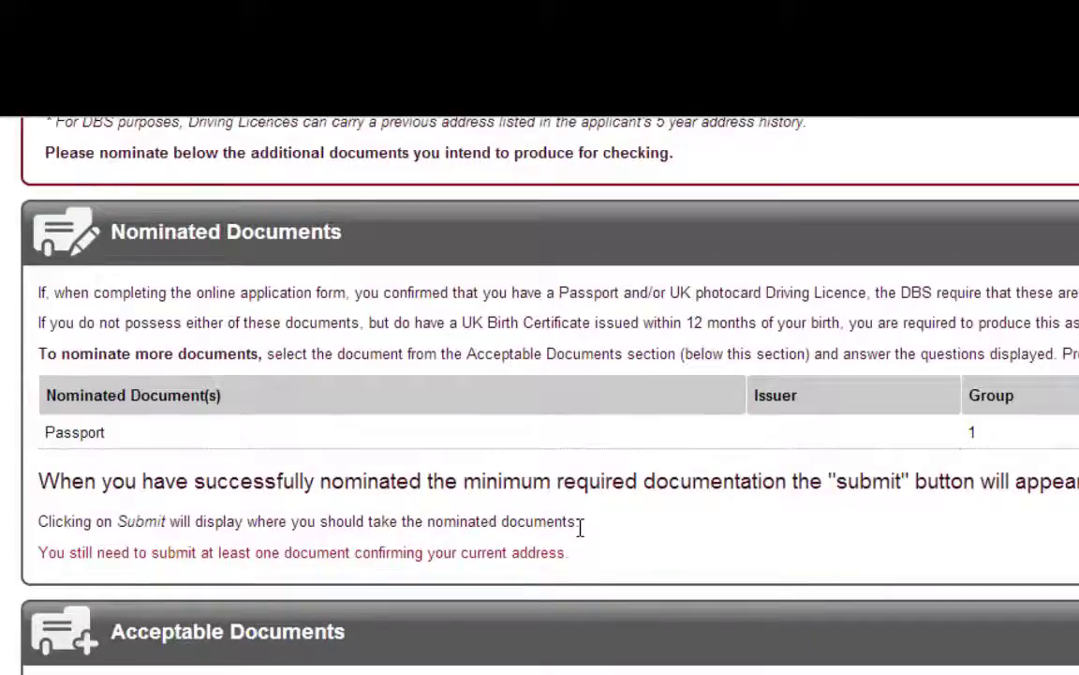
scroll(581, 530, down, 1)
scroll(581, 530, down, 1)
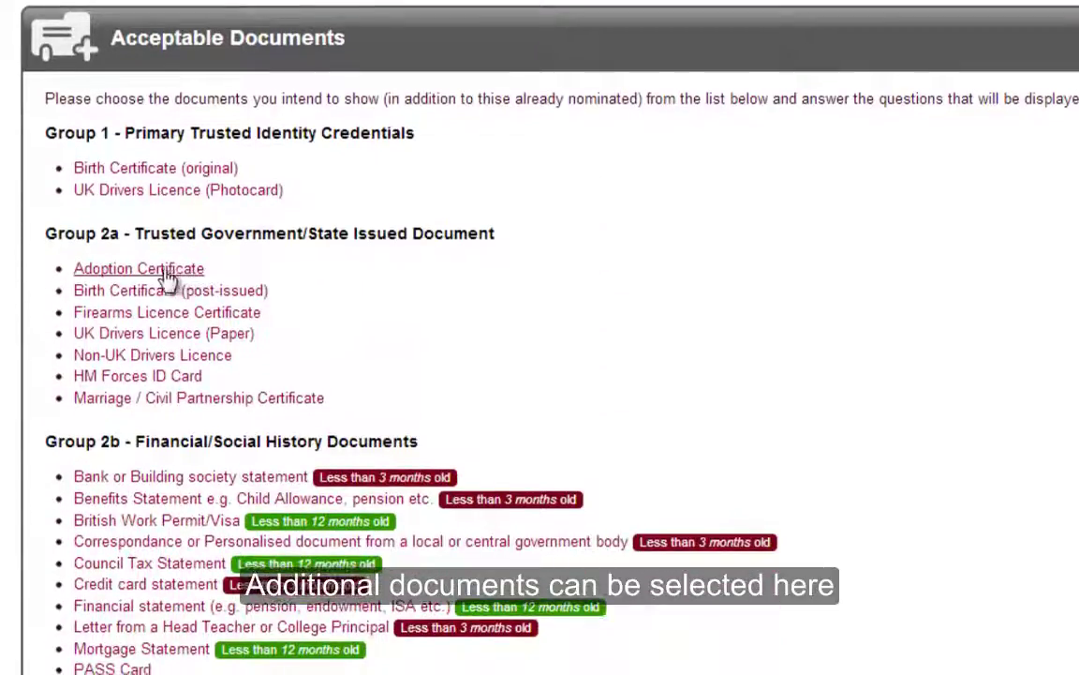
click(138, 294)
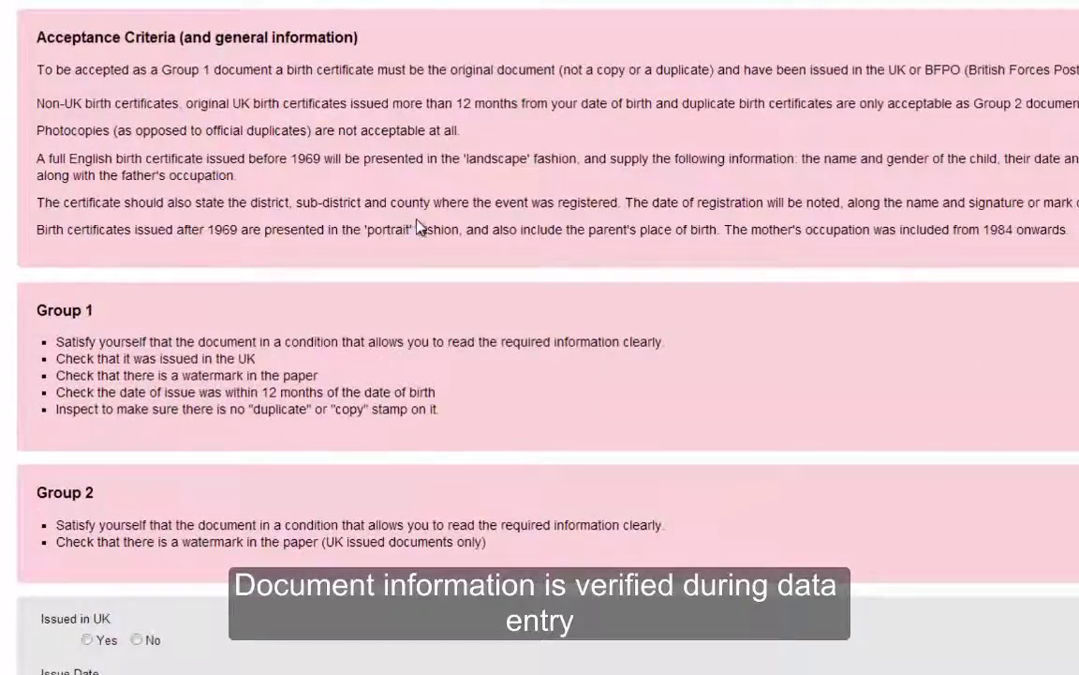
scroll(421, 224, down, 1)
scroll(436, 223, down, 1)
scroll(441, 221, down, 1)
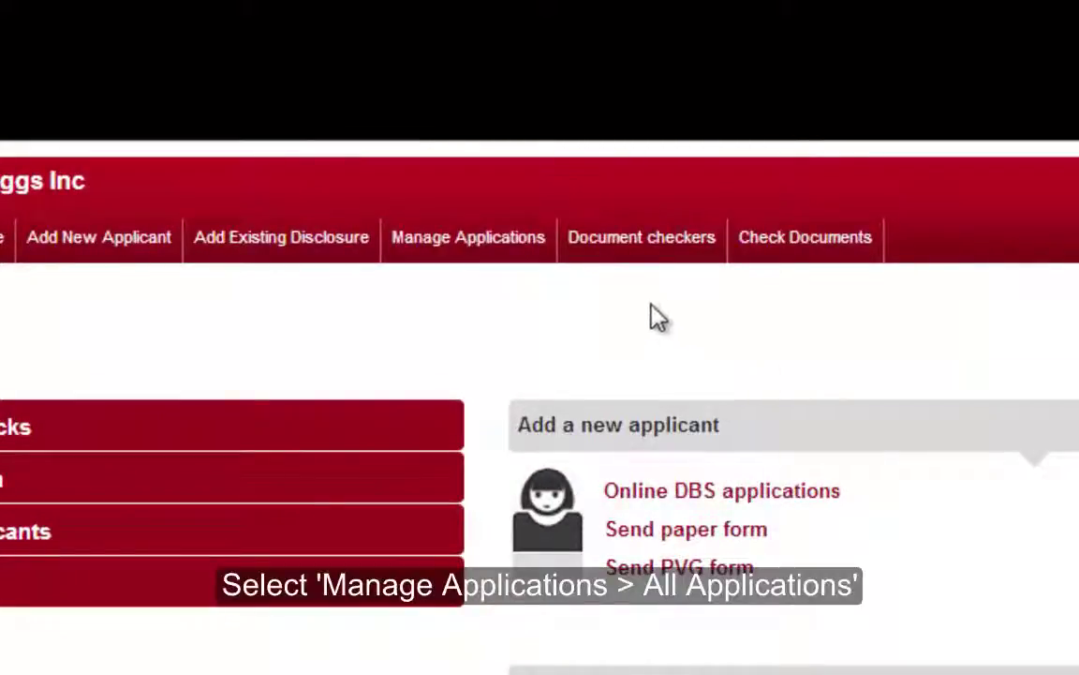
Show All Applications from the Manage Applications menu.
mouse_move(499, 248)
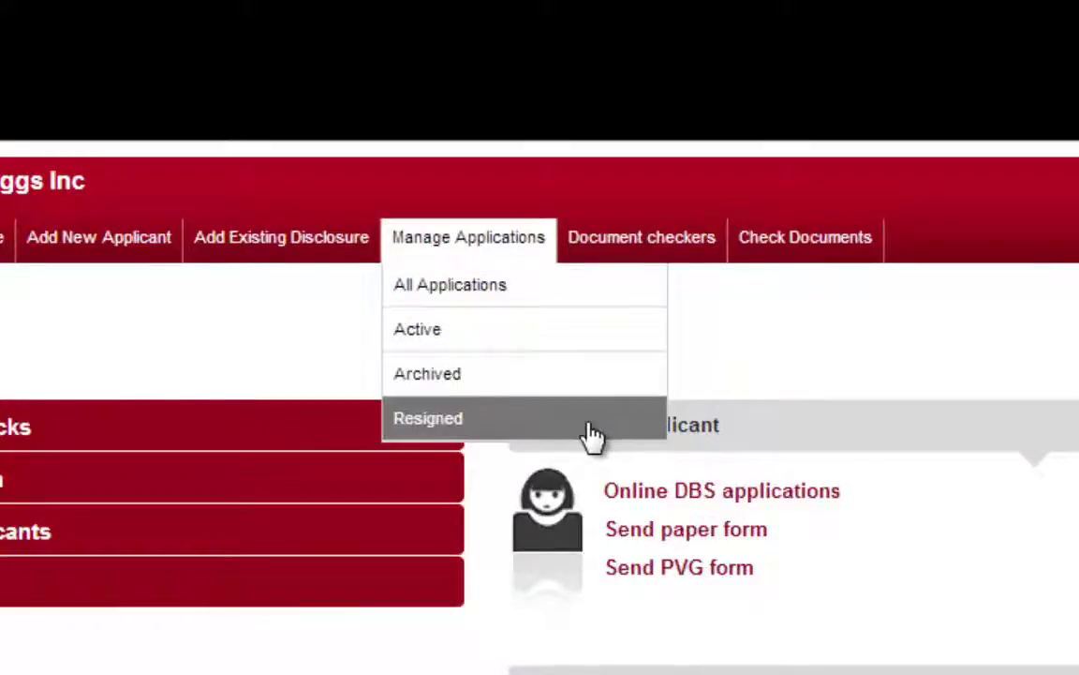
click(581, 298)
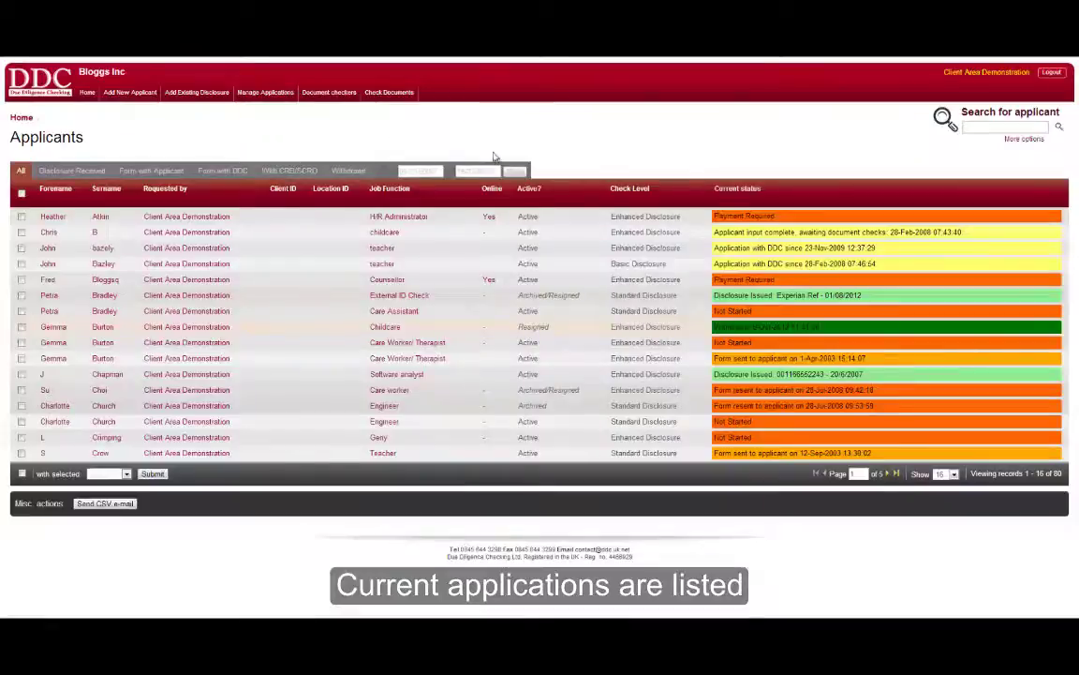